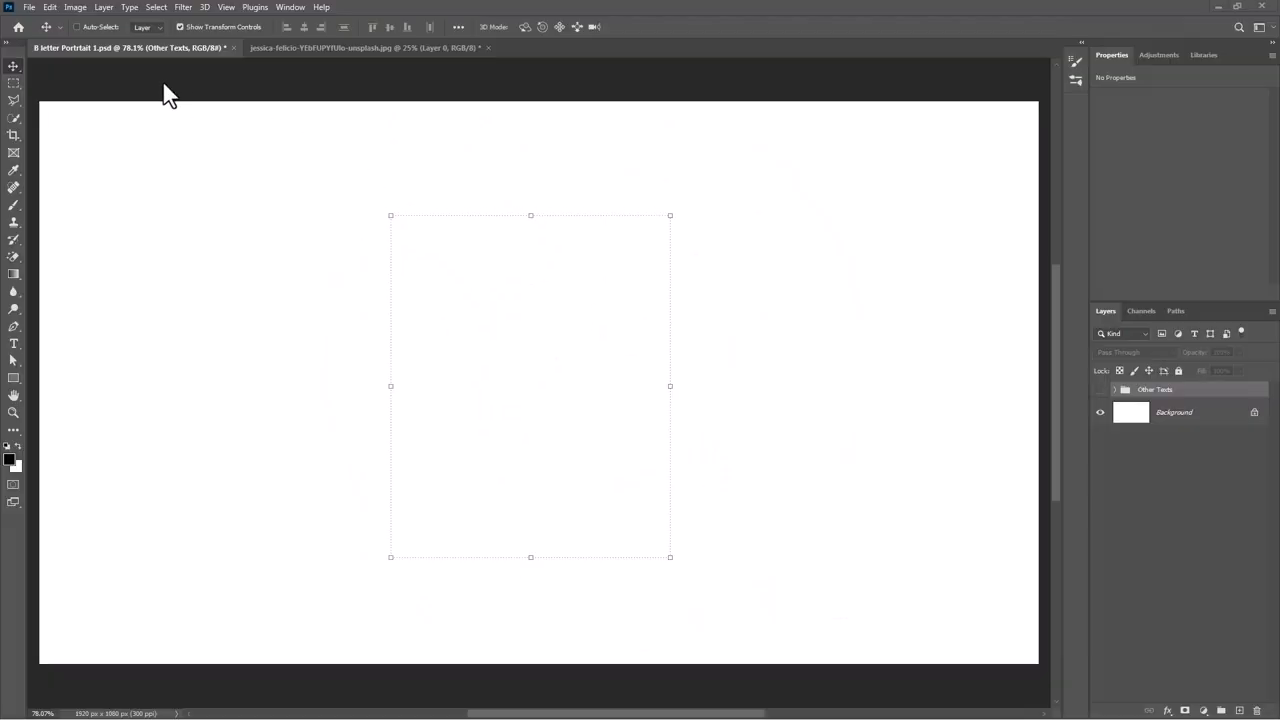
Open the fill and adjustment layer menu from the Layers panel.
click(1203, 710)
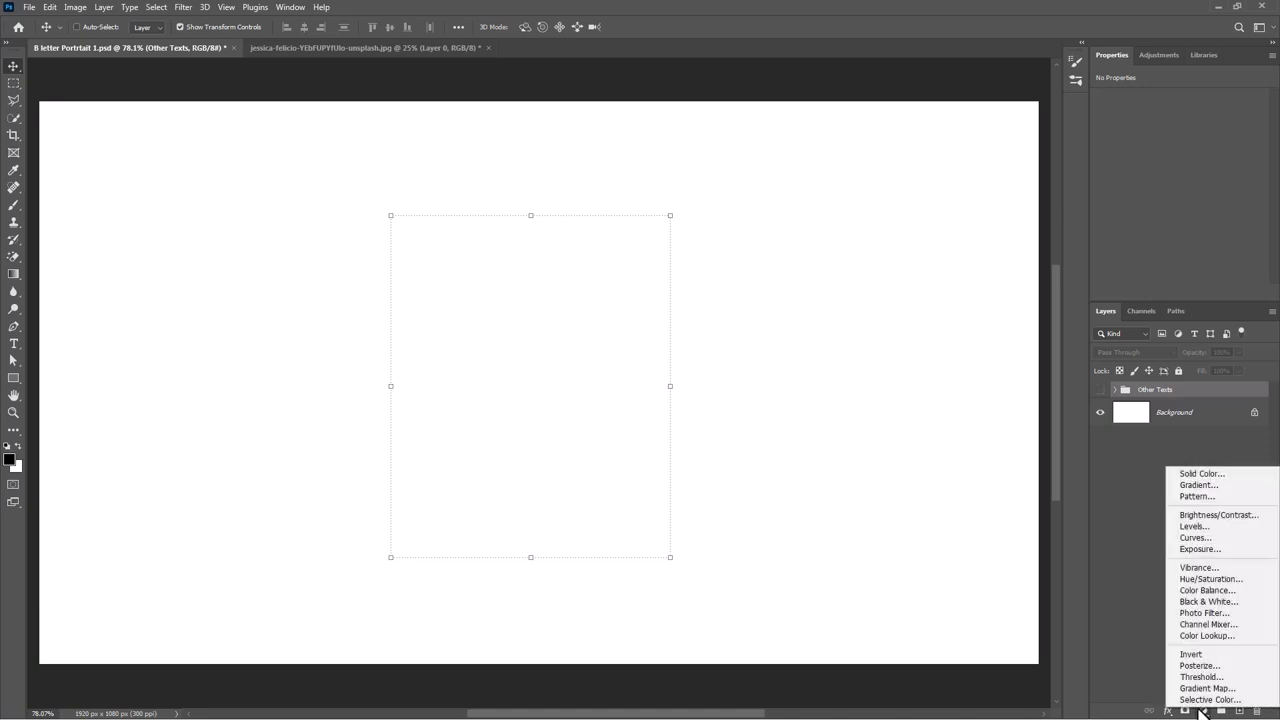
Add a Gradient Fill layer with a white to light grey (c8c8c8) gradient.
click(1198, 485)
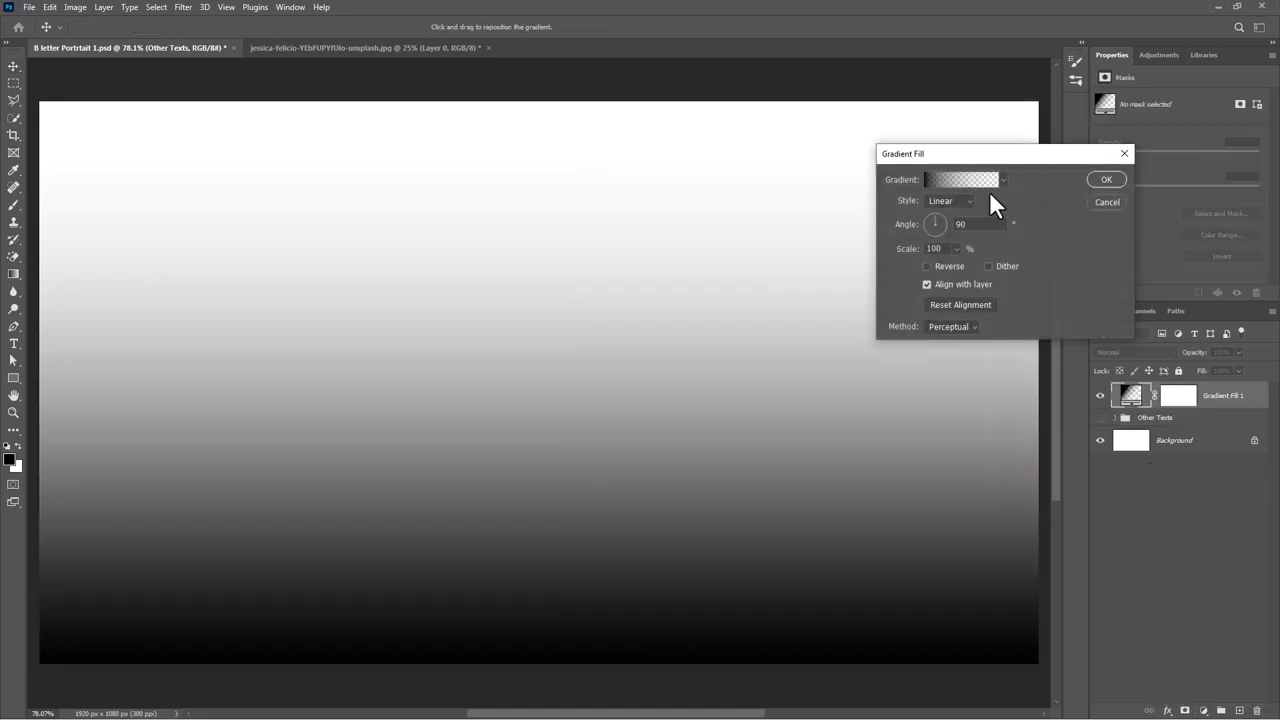
click(1004, 179)
click(907, 228)
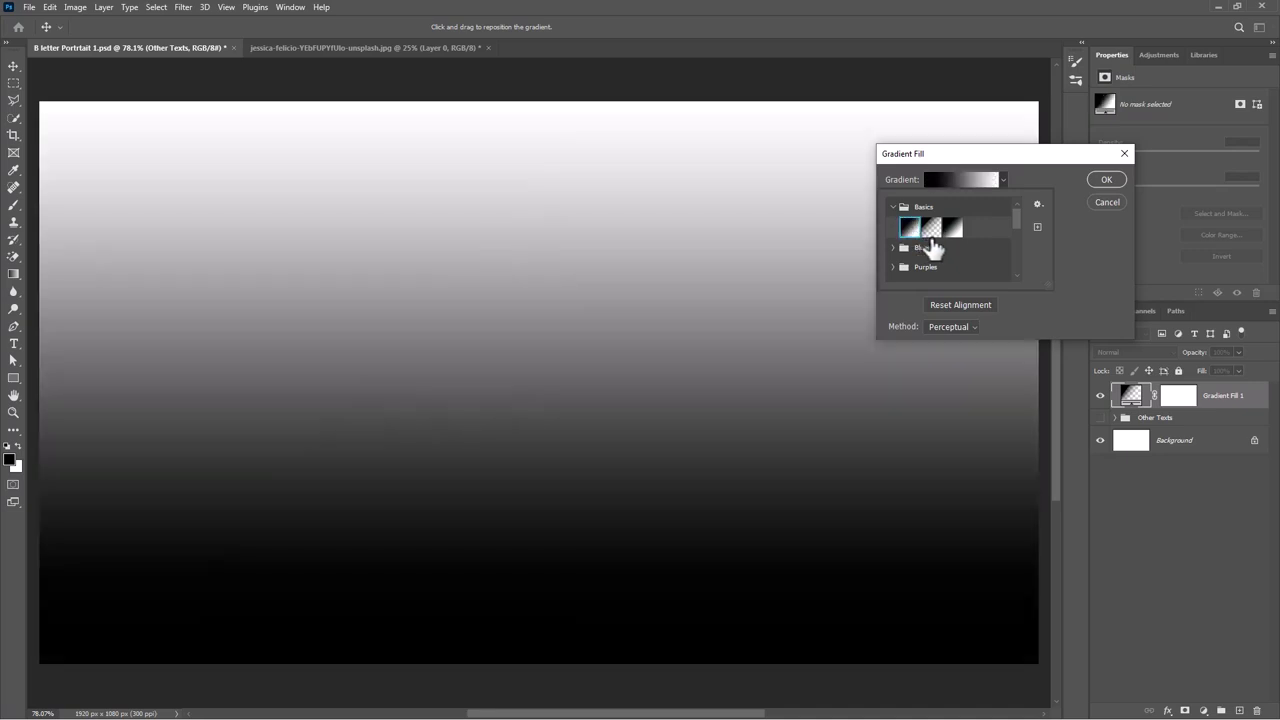
click(991, 180)
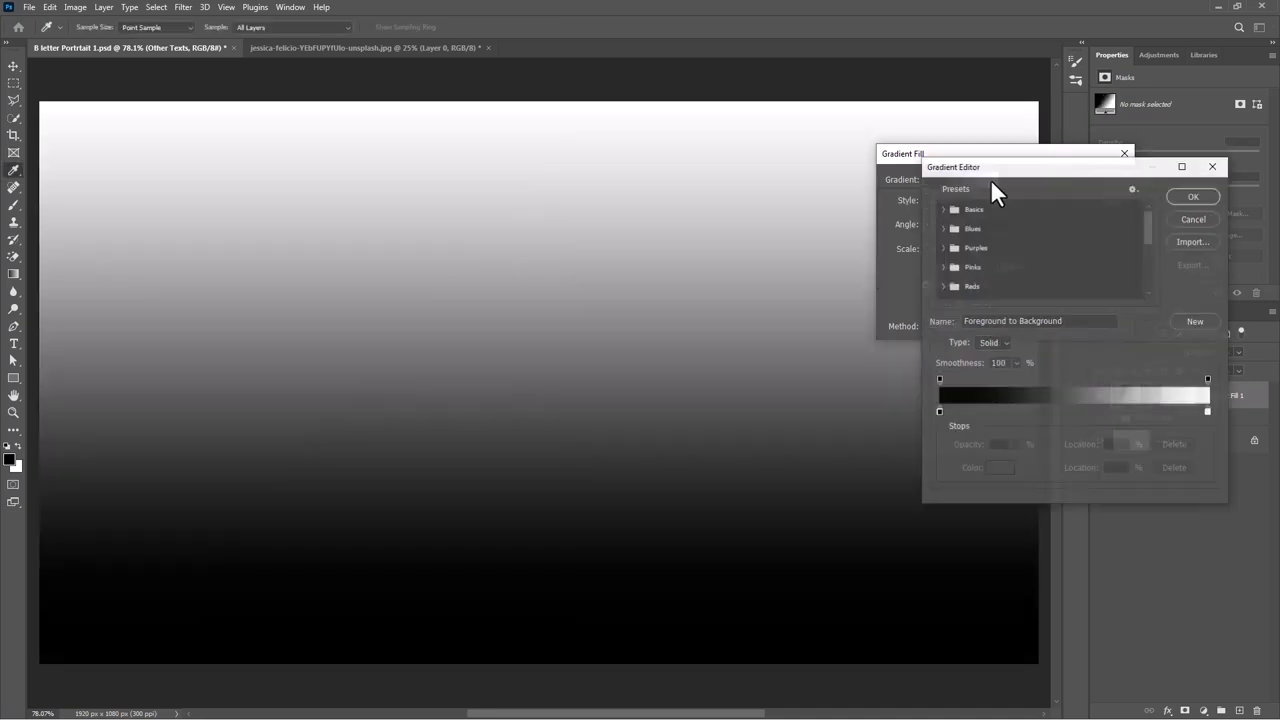
double_click(1208, 411)
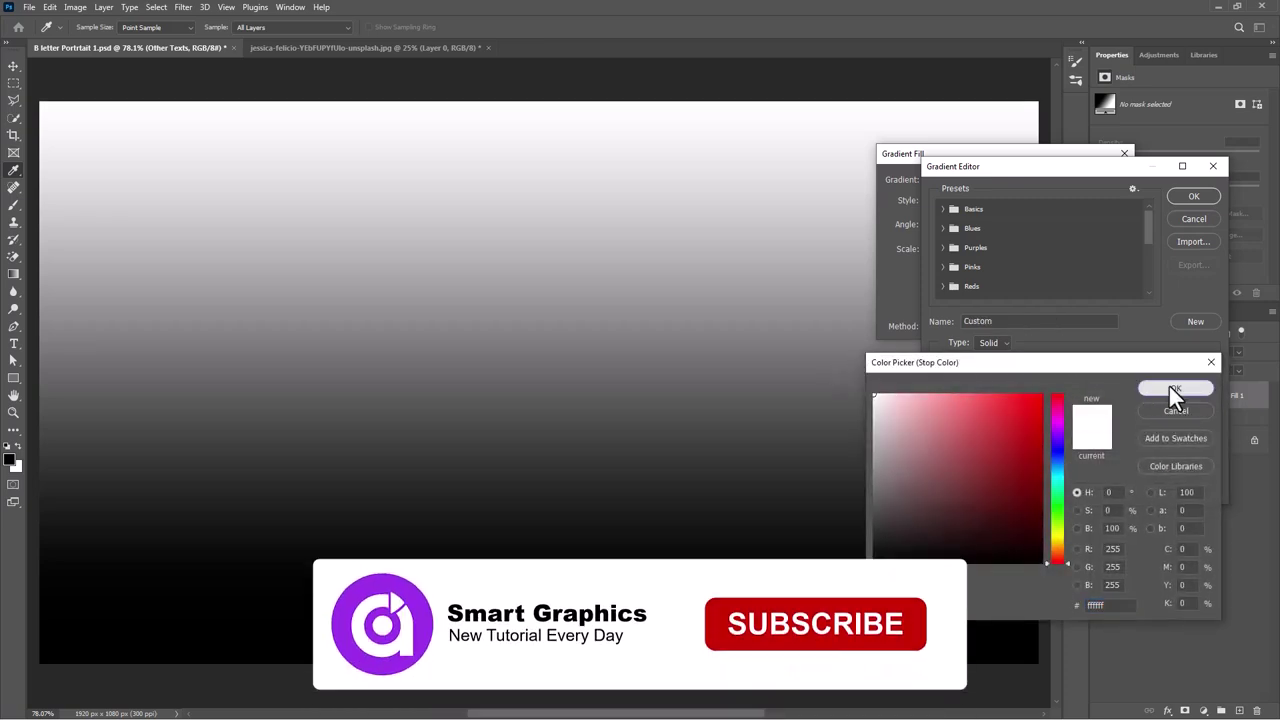
click(1172, 389)
click(938, 412)
double_click(938, 412)
click(914, 423)
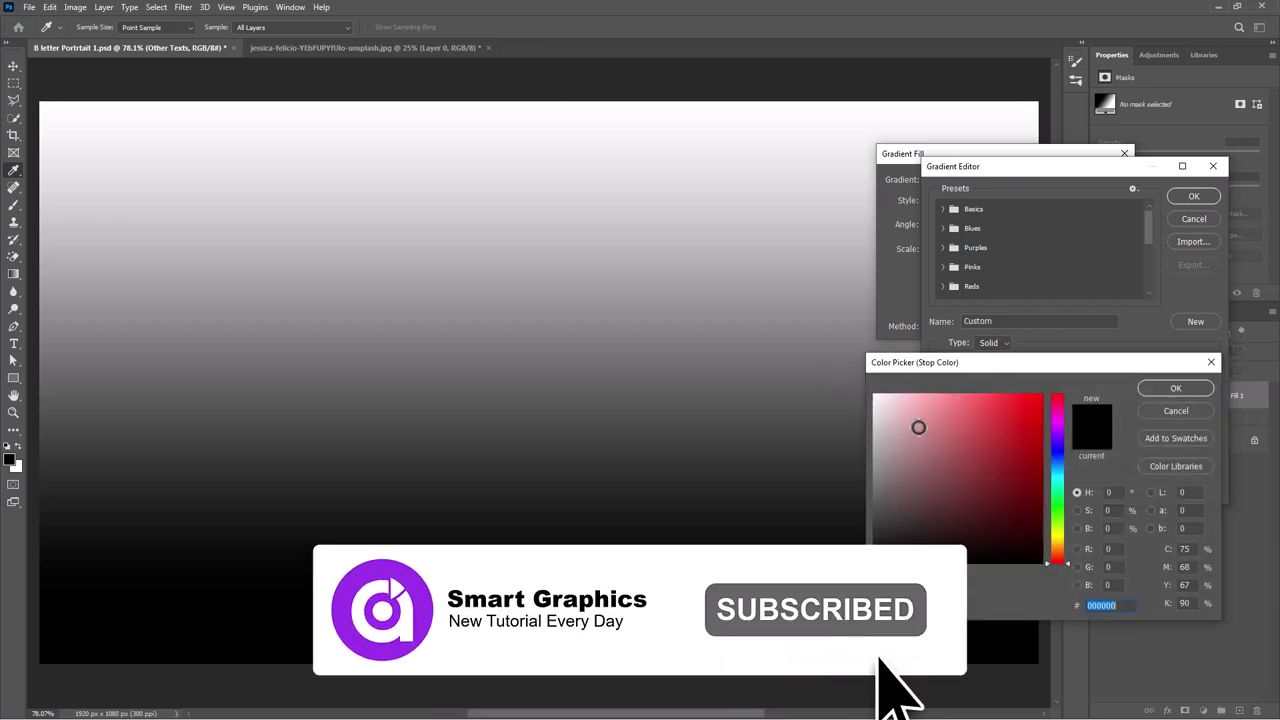
drag(914, 423, 873, 430)
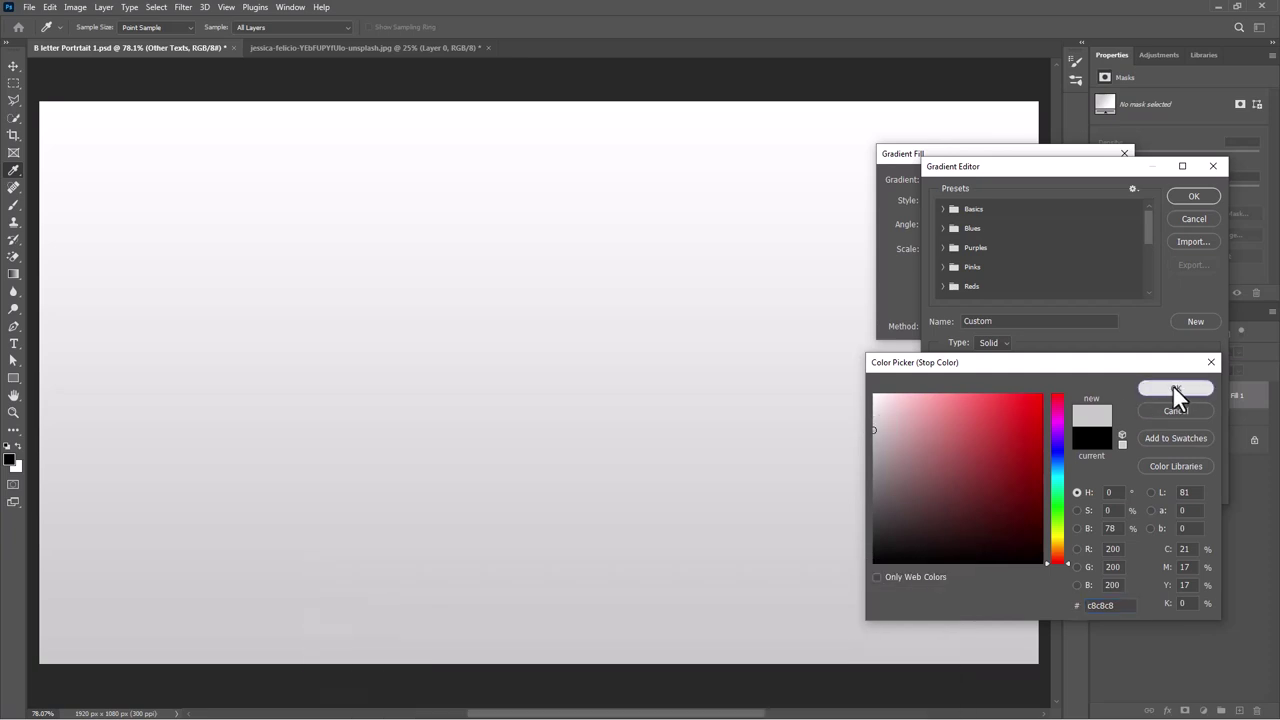
click(1172, 386)
click(1189, 196)
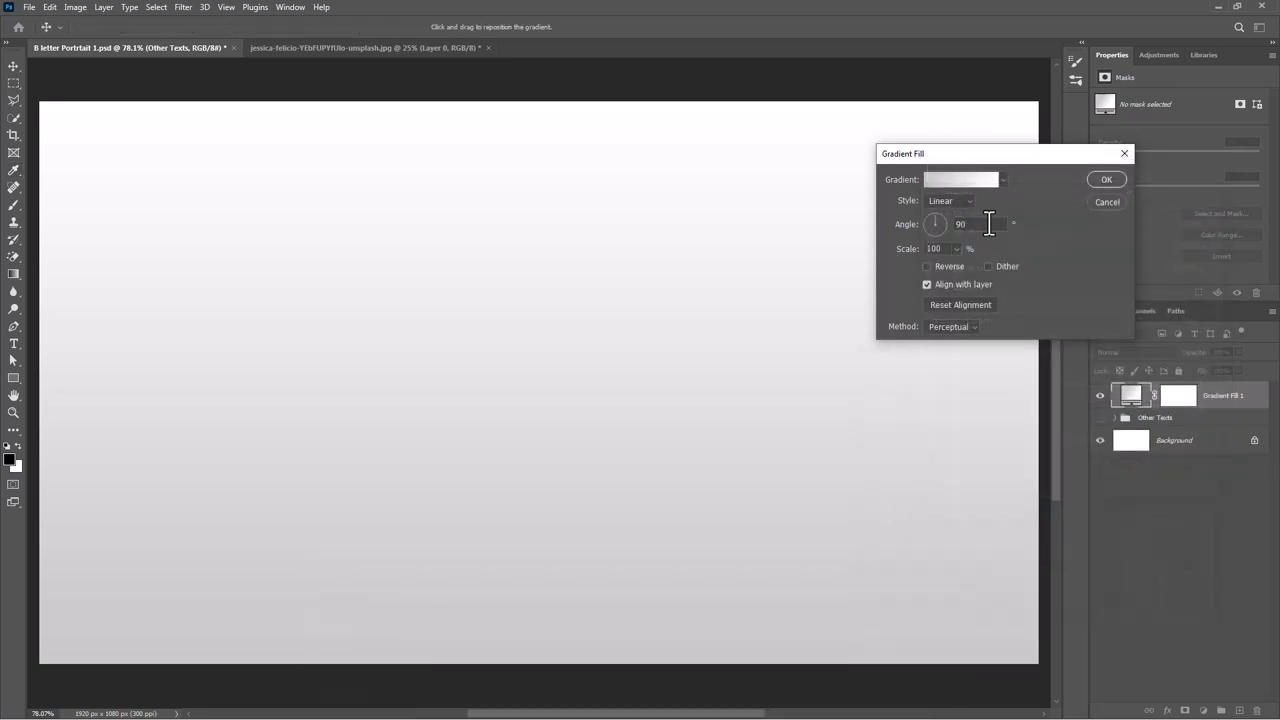
Make the gradient Radial, Reverse and Dither at 161% scale, and apply it.
click(949, 201)
click(948, 224)
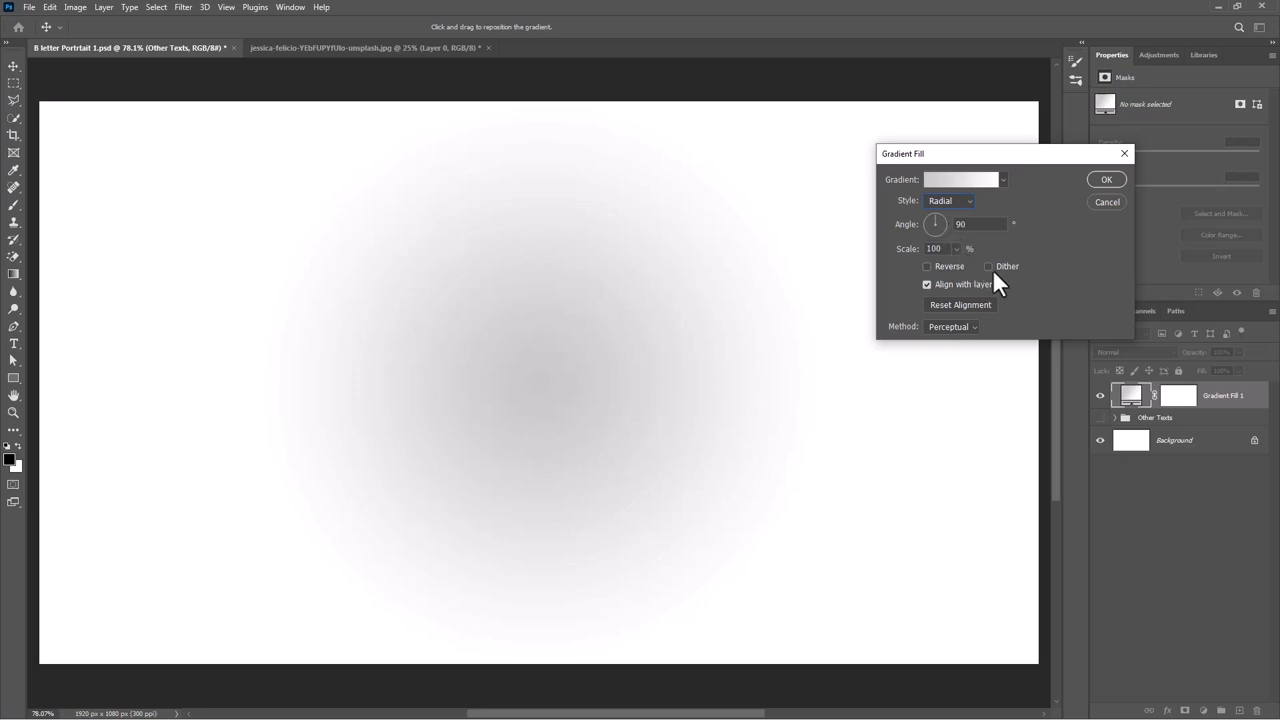
click(992, 268)
click(956, 268)
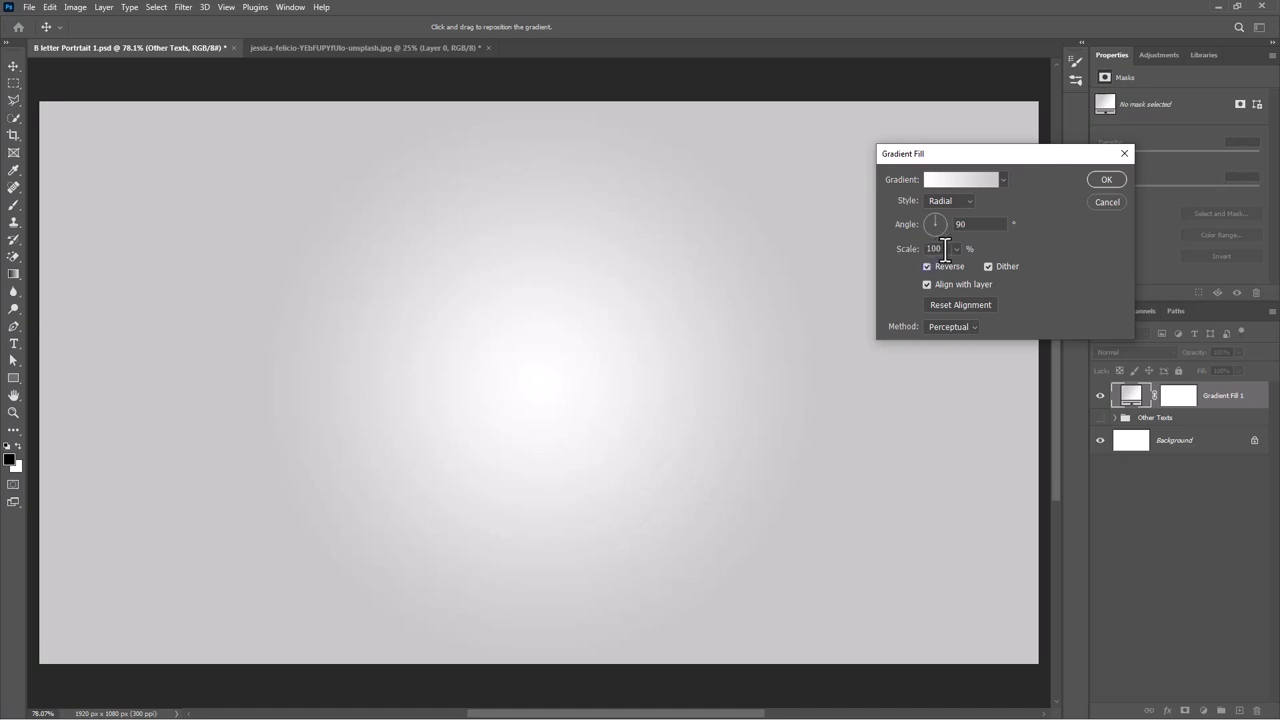
key(Tab)
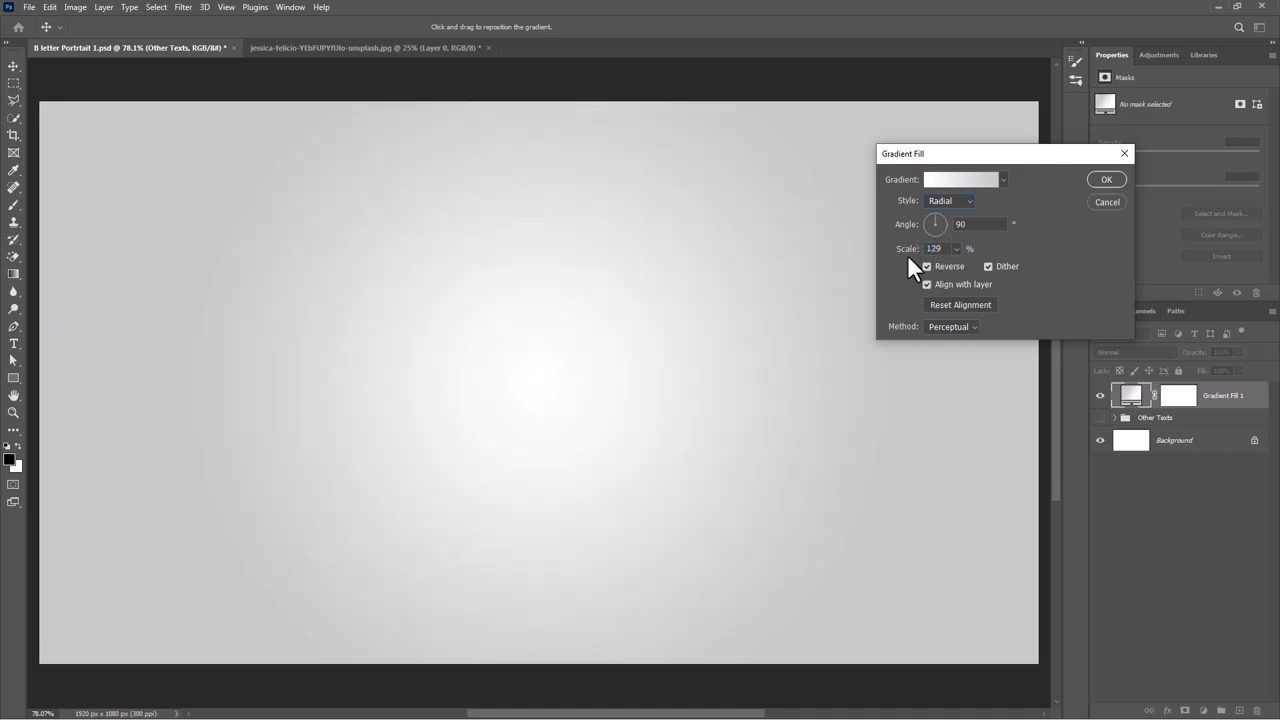
drag(907, 254, 946, 267)
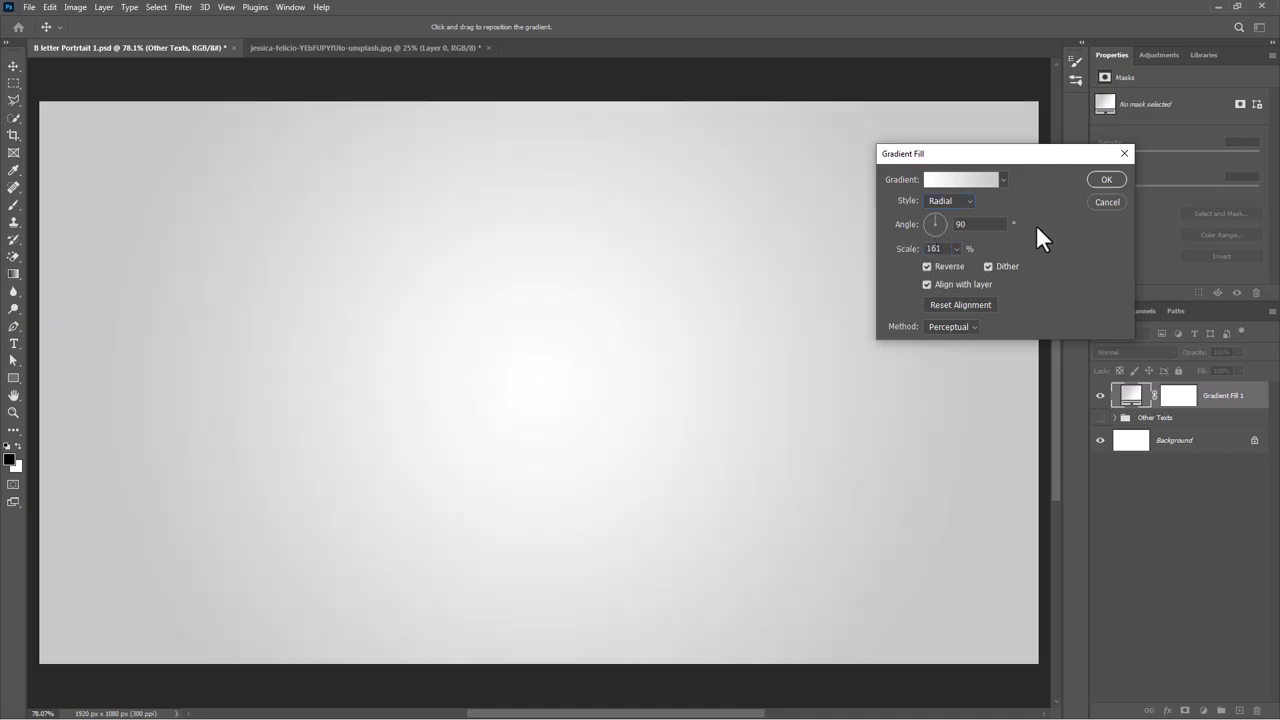
click(1104, 180)
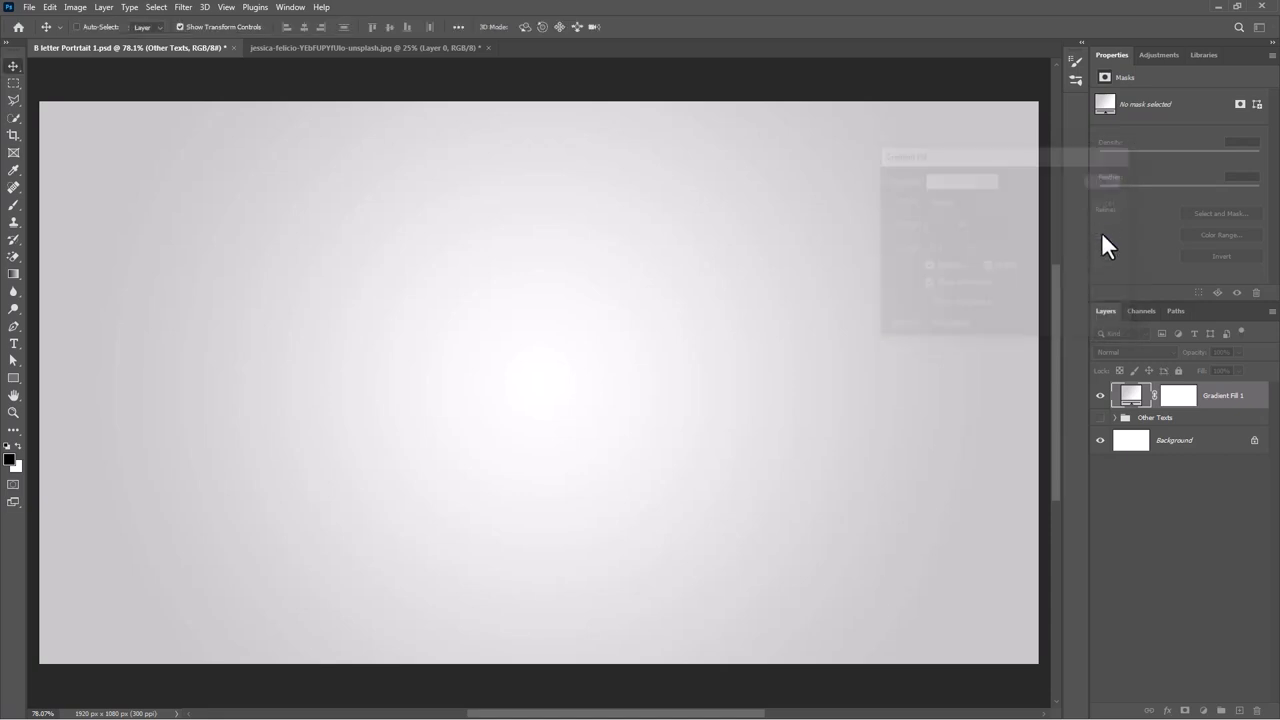
Set the Type tool to Baskerville Old Face Regular at 163 pt.
click(15, 344)
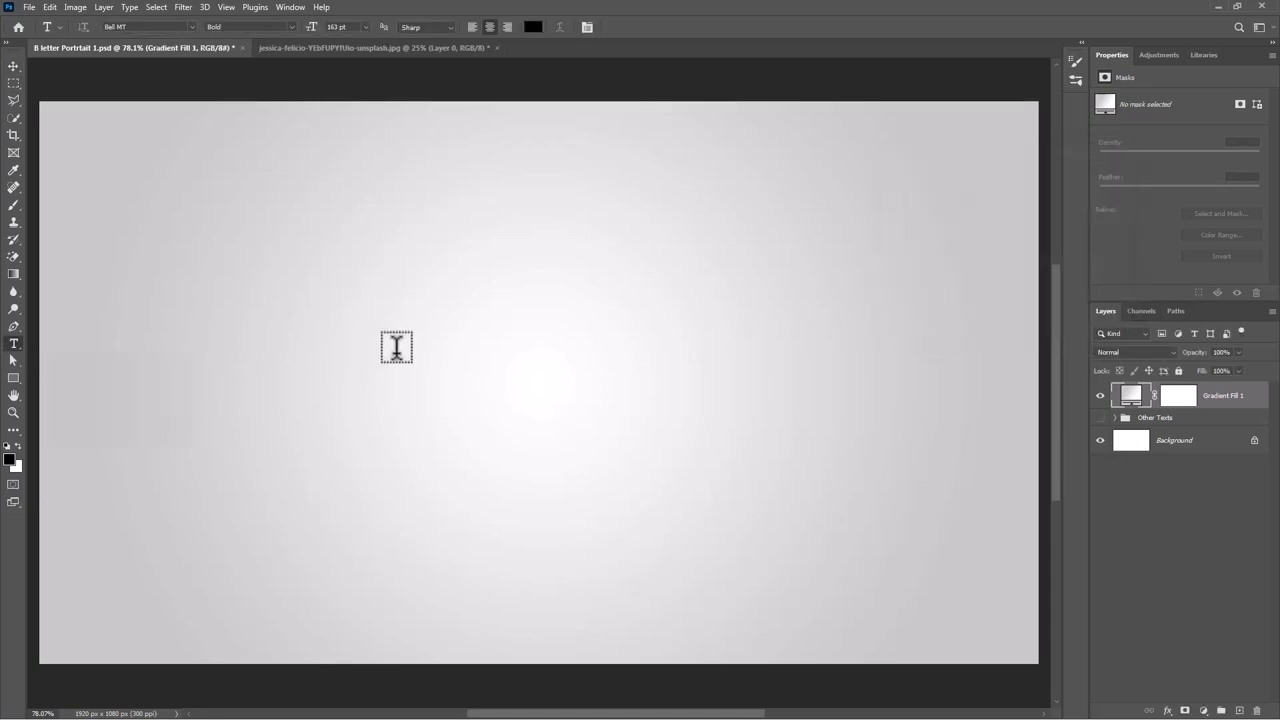
click(190, 26)
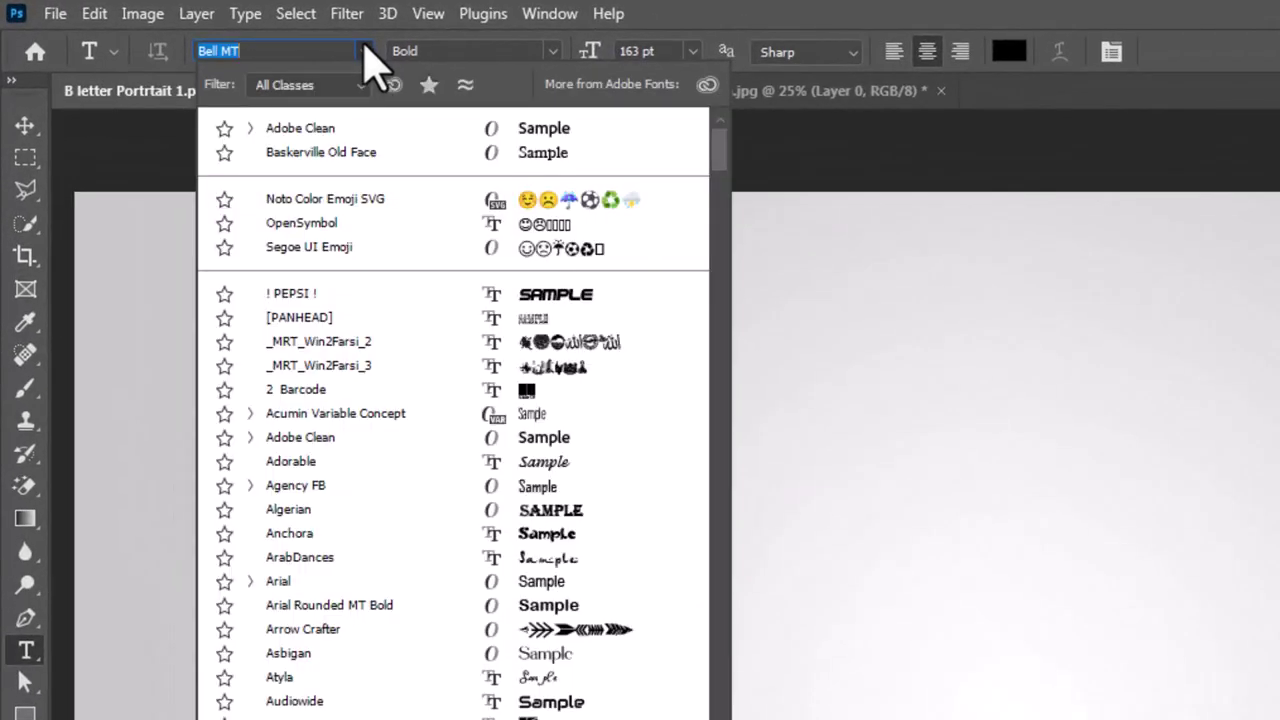
click(352, 158)
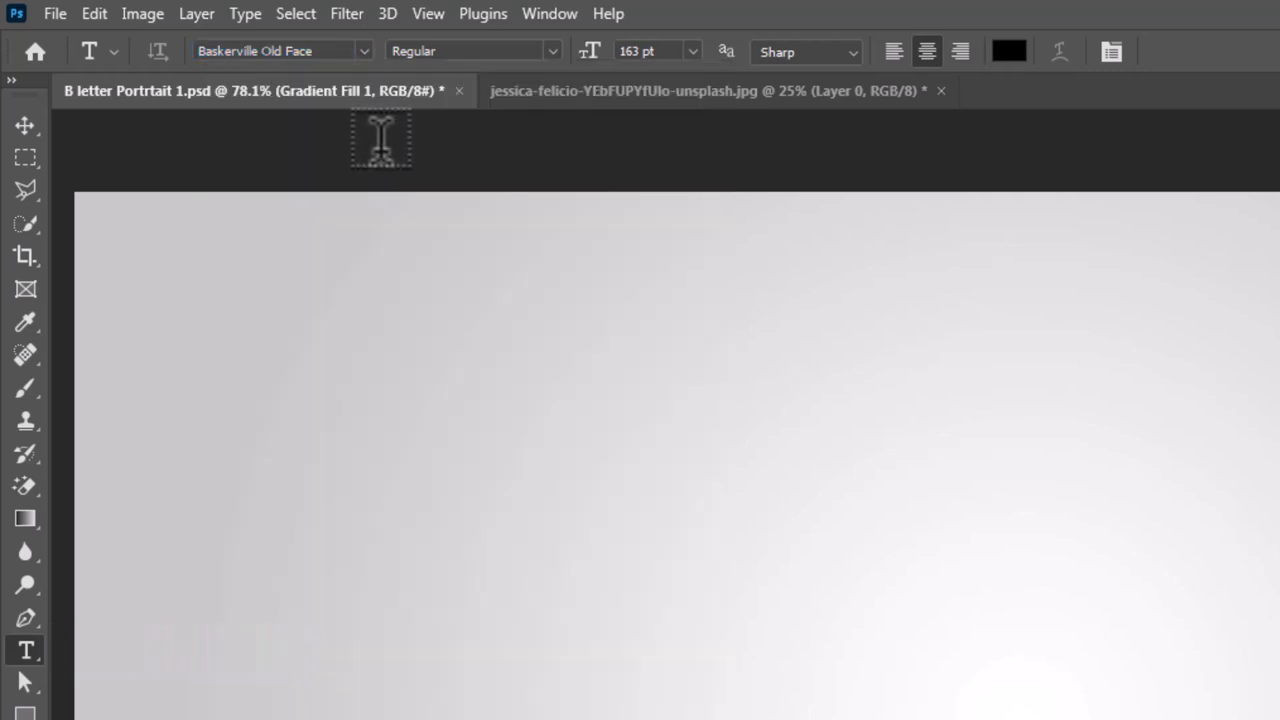
click(550, 51)
click(542, 50)
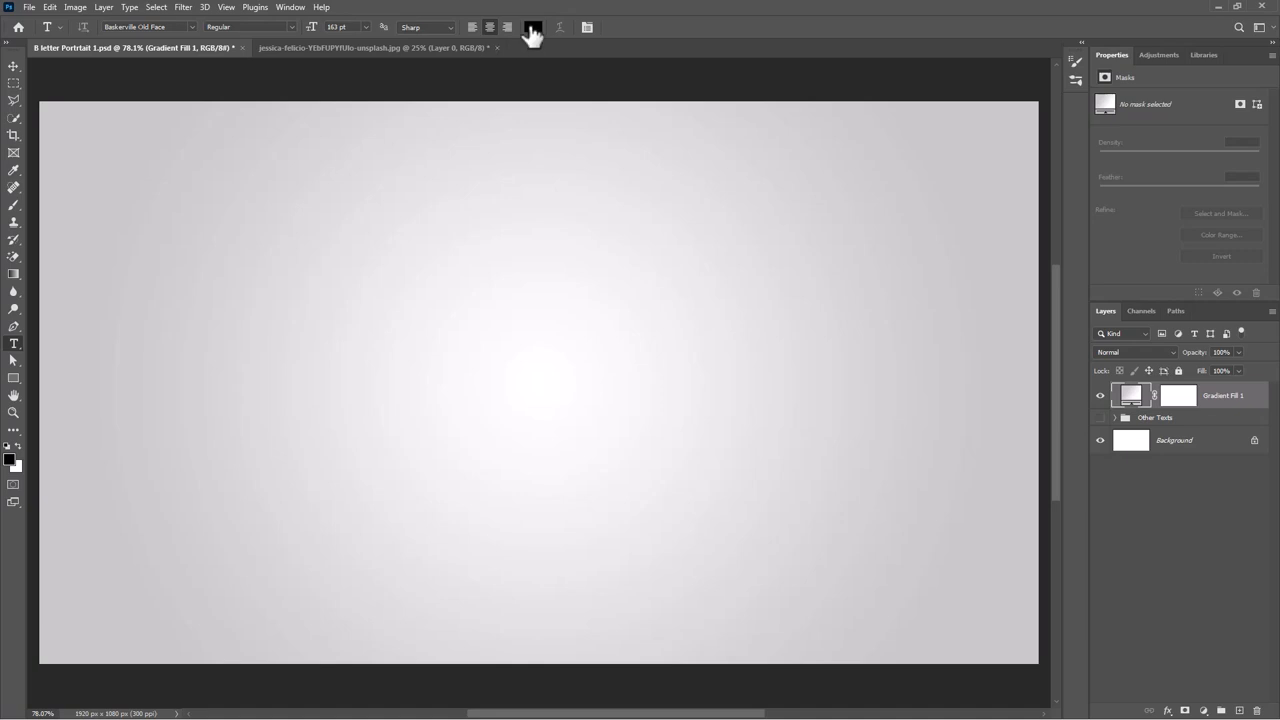
Set the text colour to grey b7b7b7 and type 'B' near the upper left.
click(531, 28)
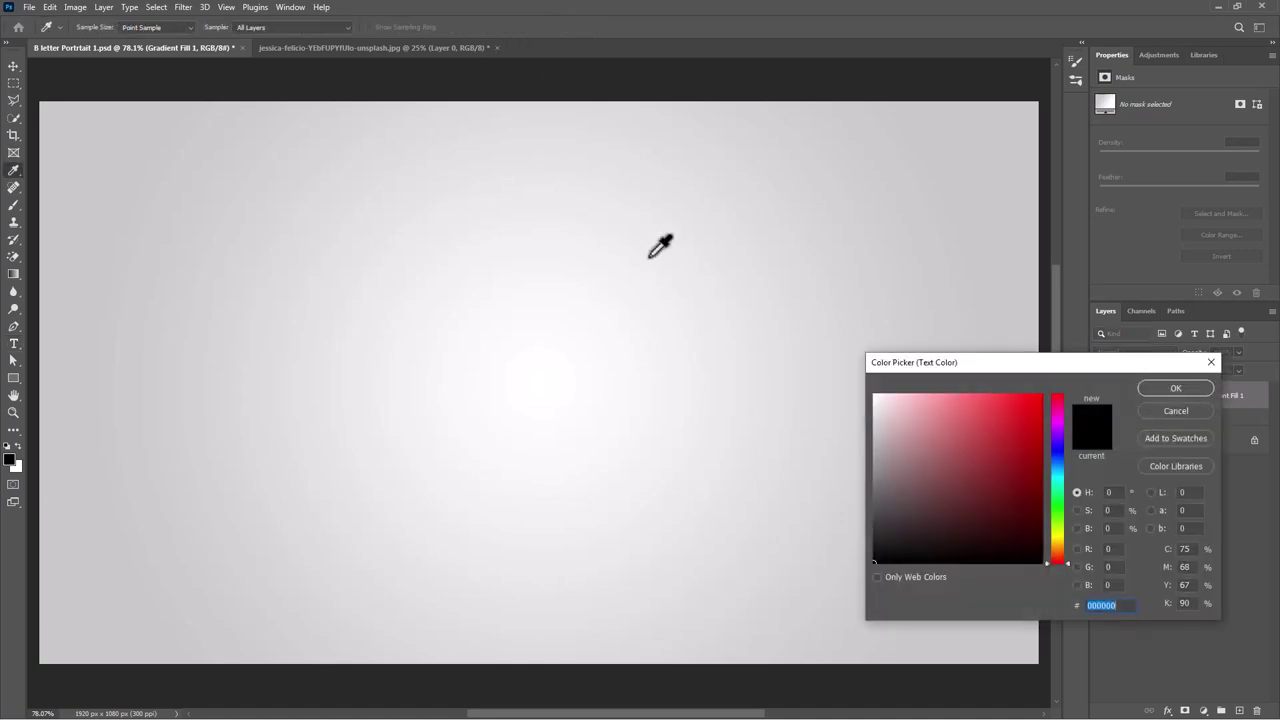
drag(917, 447, 858, 441)
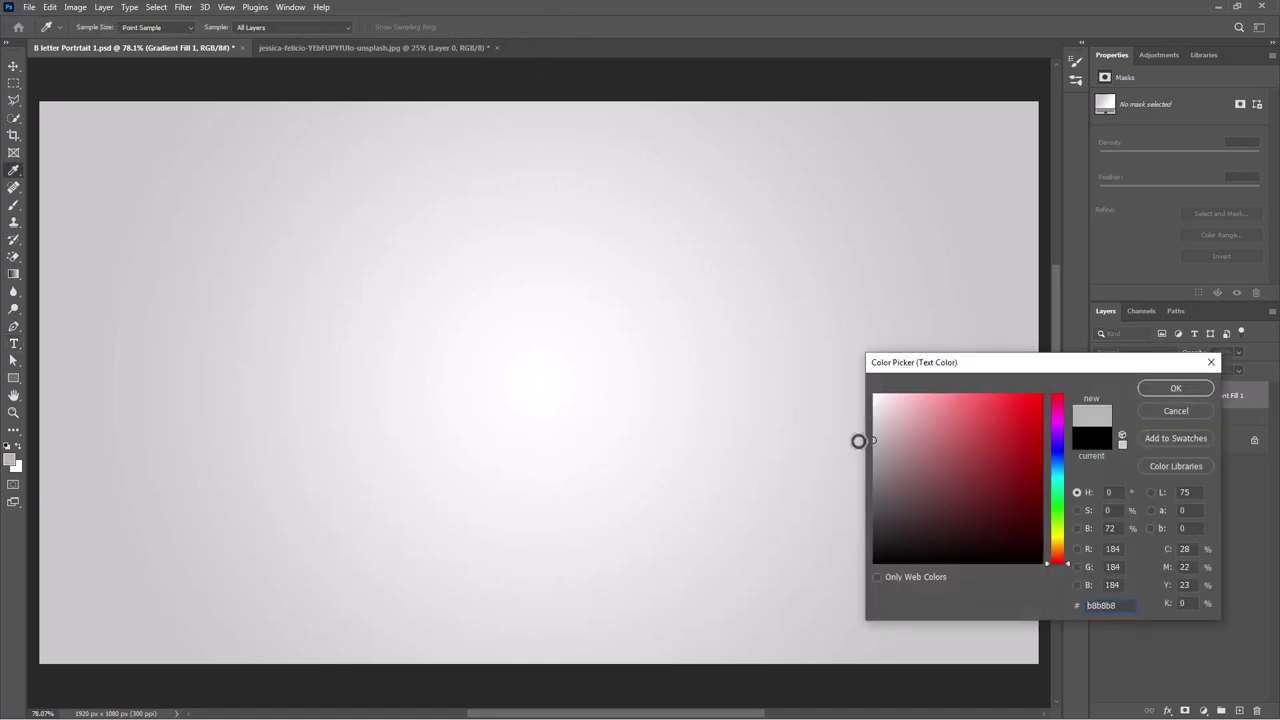
click(1175, 389)
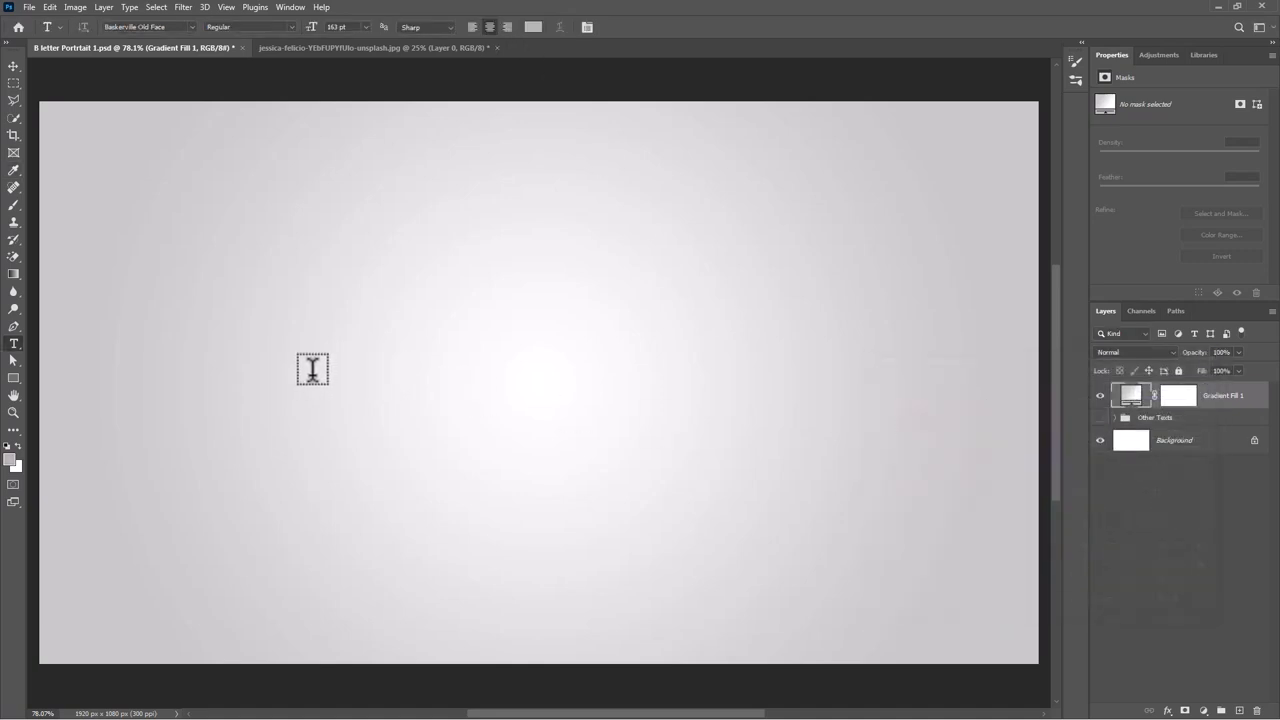
click(379, 451)
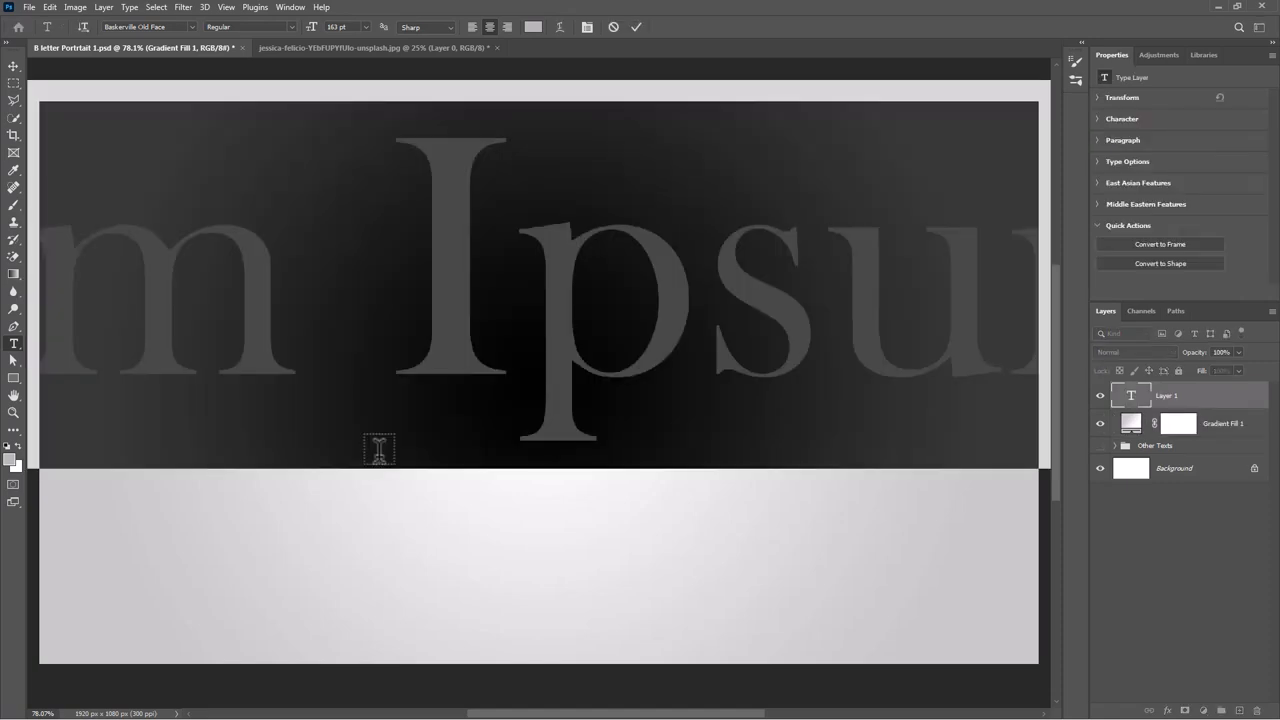
text(B)
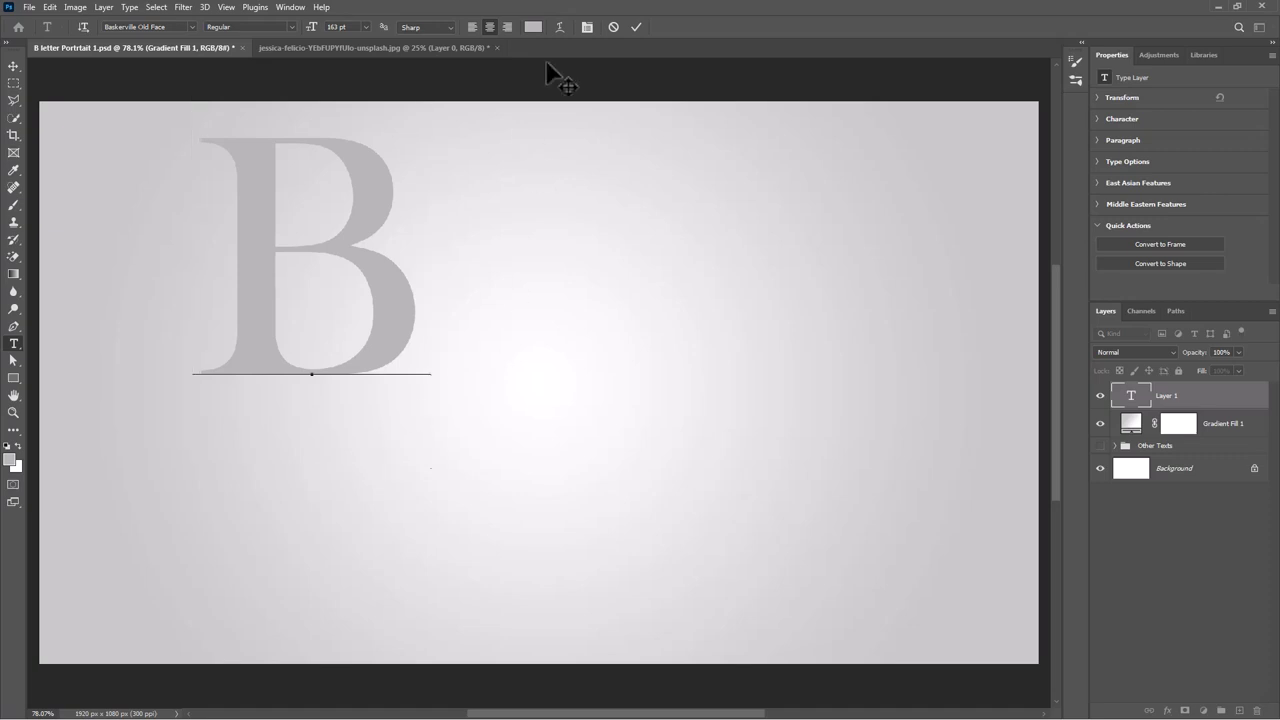
Commit the B and align it to the horizontal and vertical centres of the canvas.
click(546, 362)
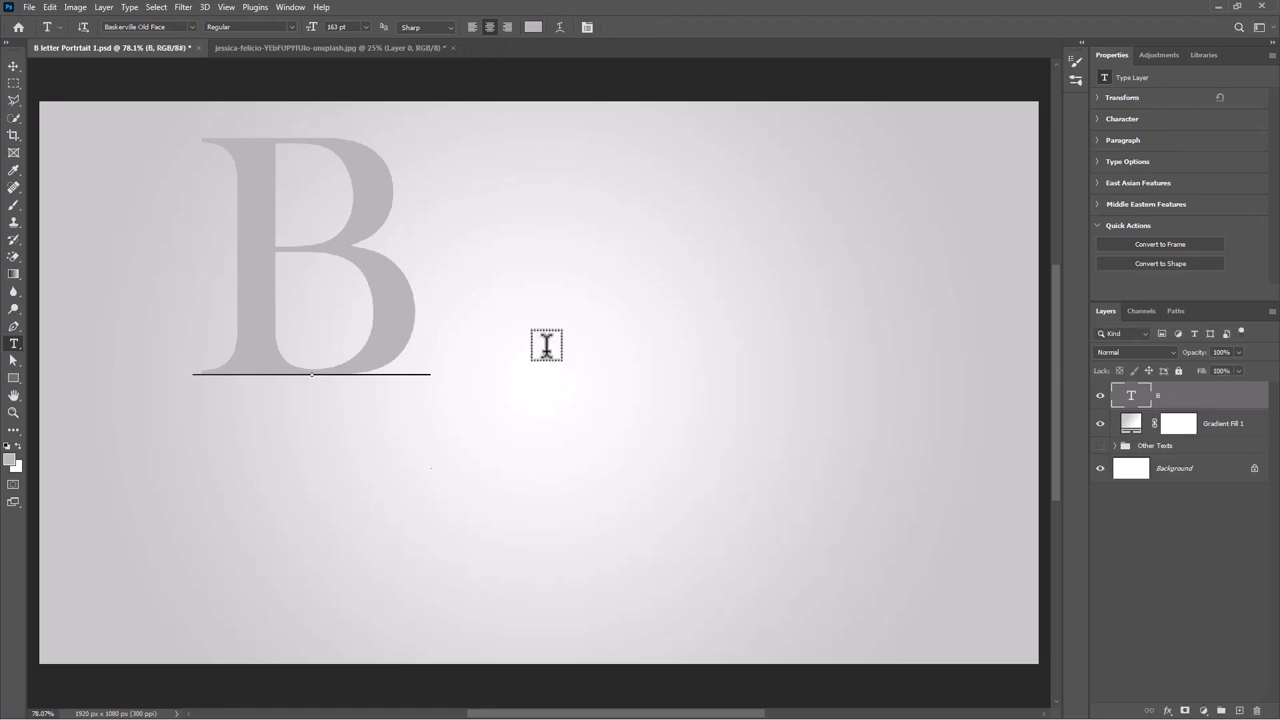
click(13, 67)
key(ctrl+a)
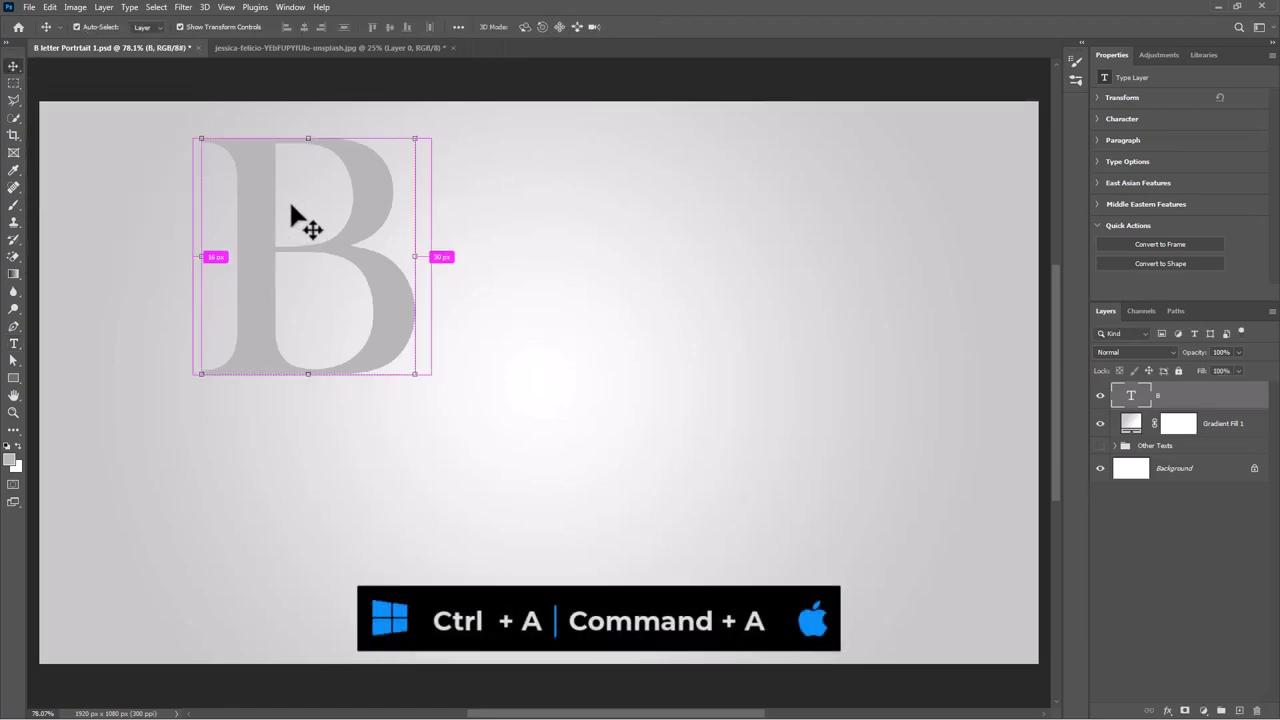
click(302, 27)
click(389, 27)
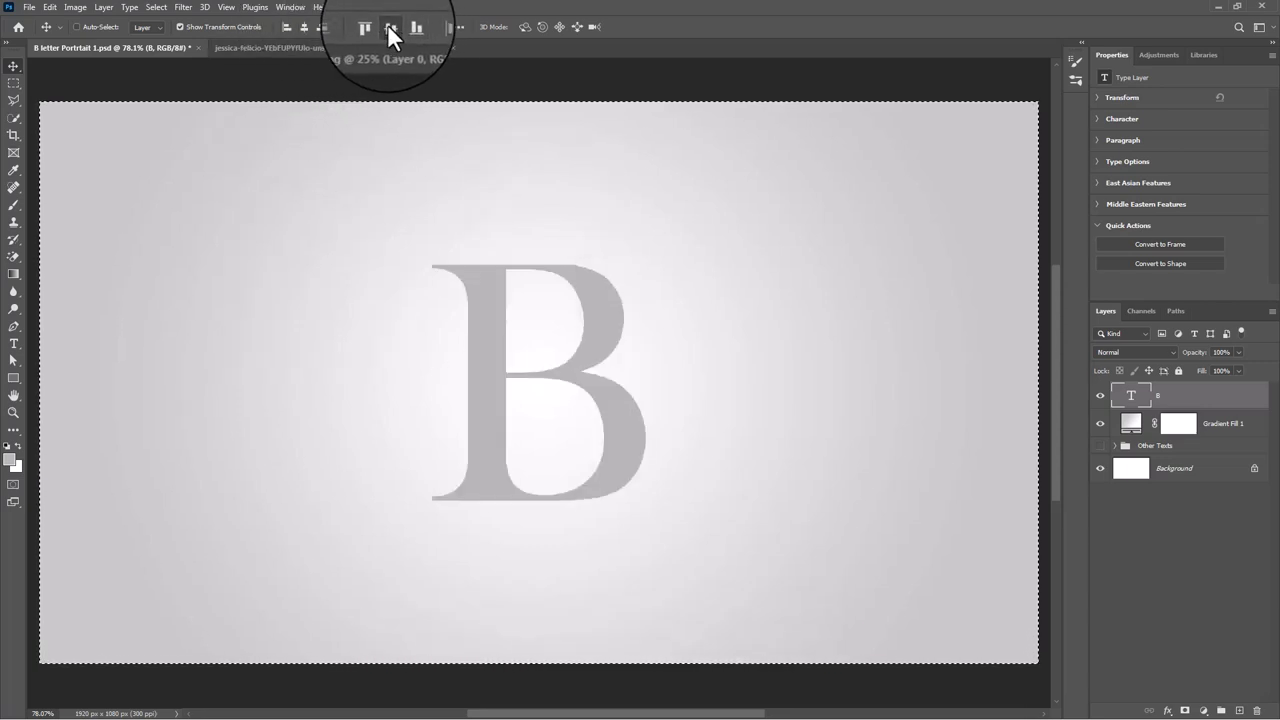
key(ctrl+d)
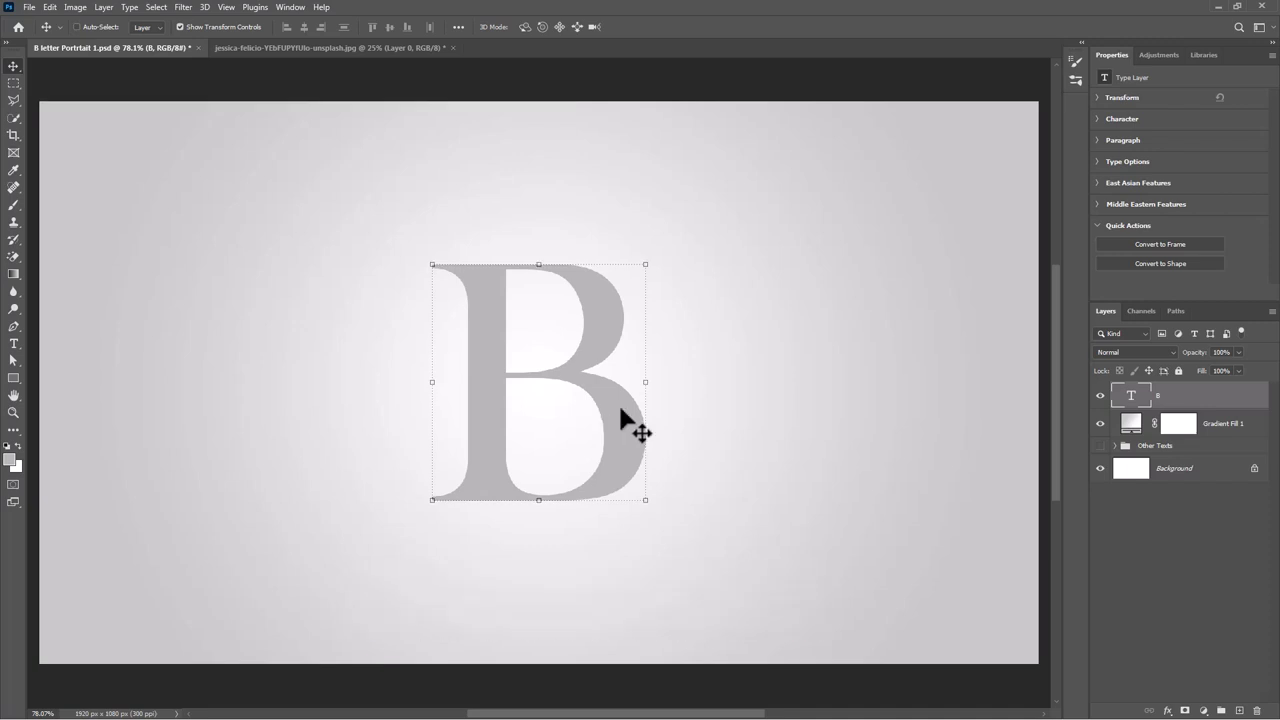
Switch to the portrait photo and select the woman with Select > Subject.
click(348, 47)
click(157, 7)
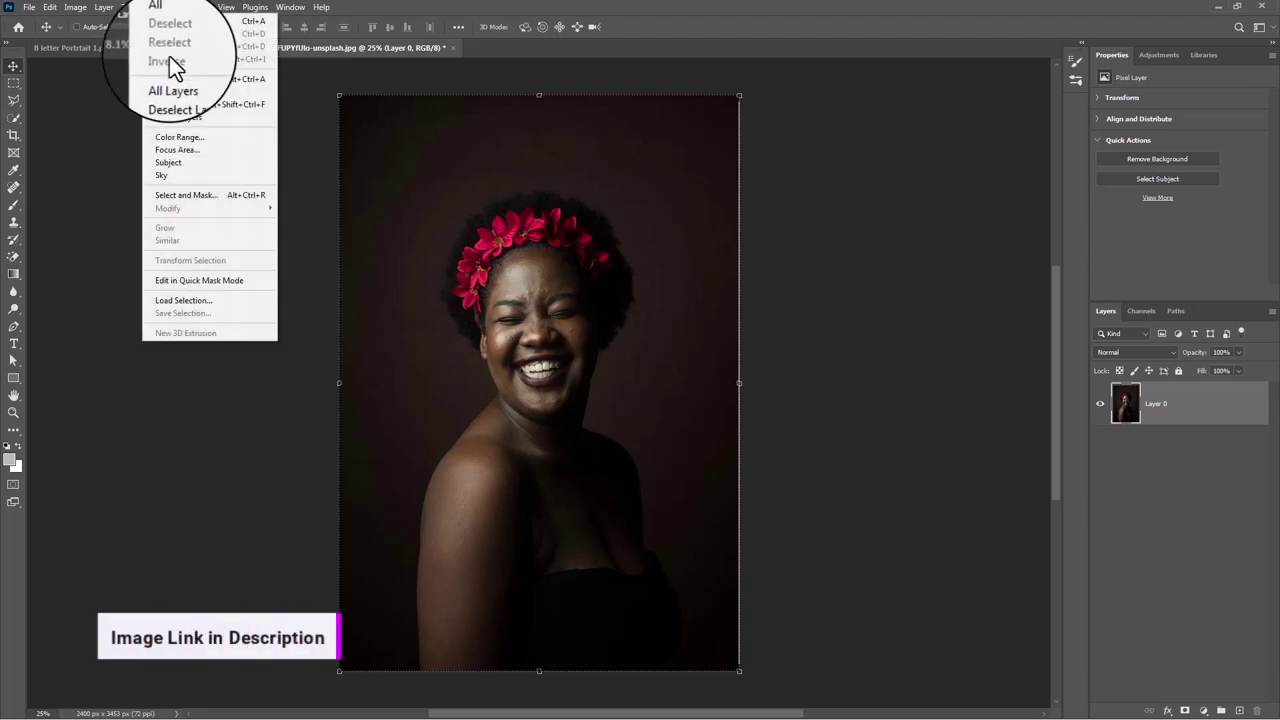
click(182, 165)
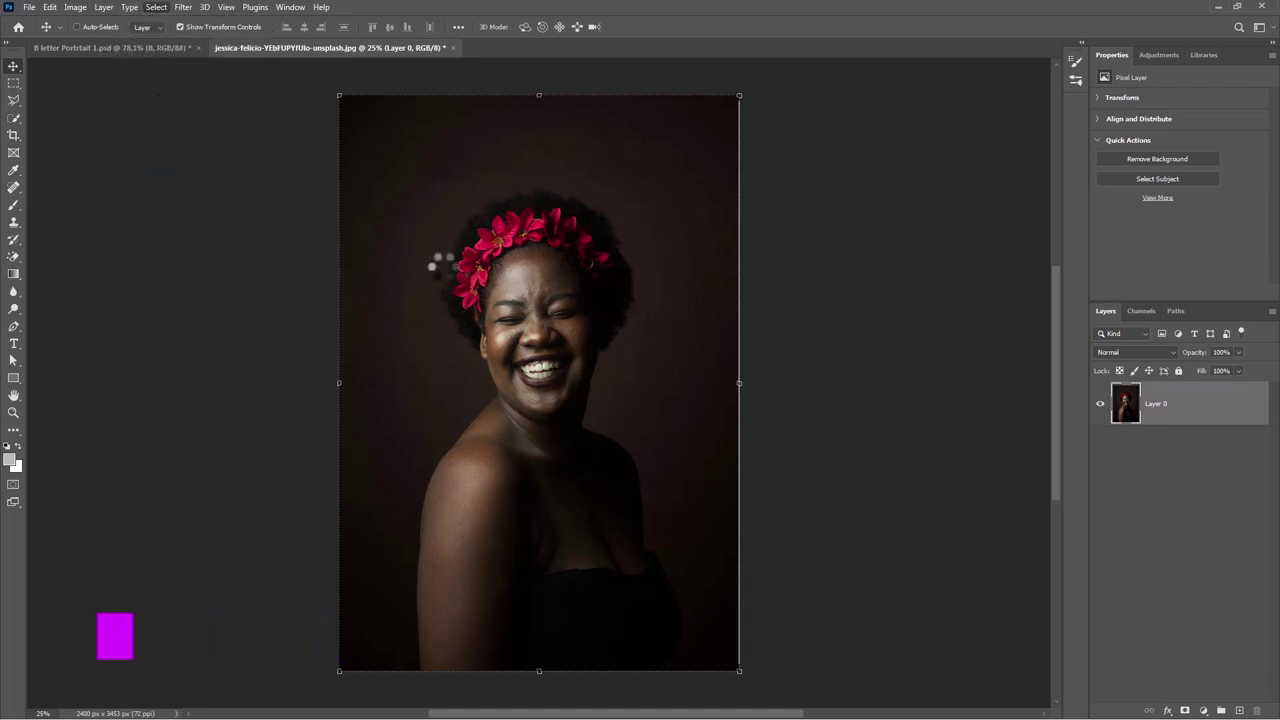
click(157, 8)
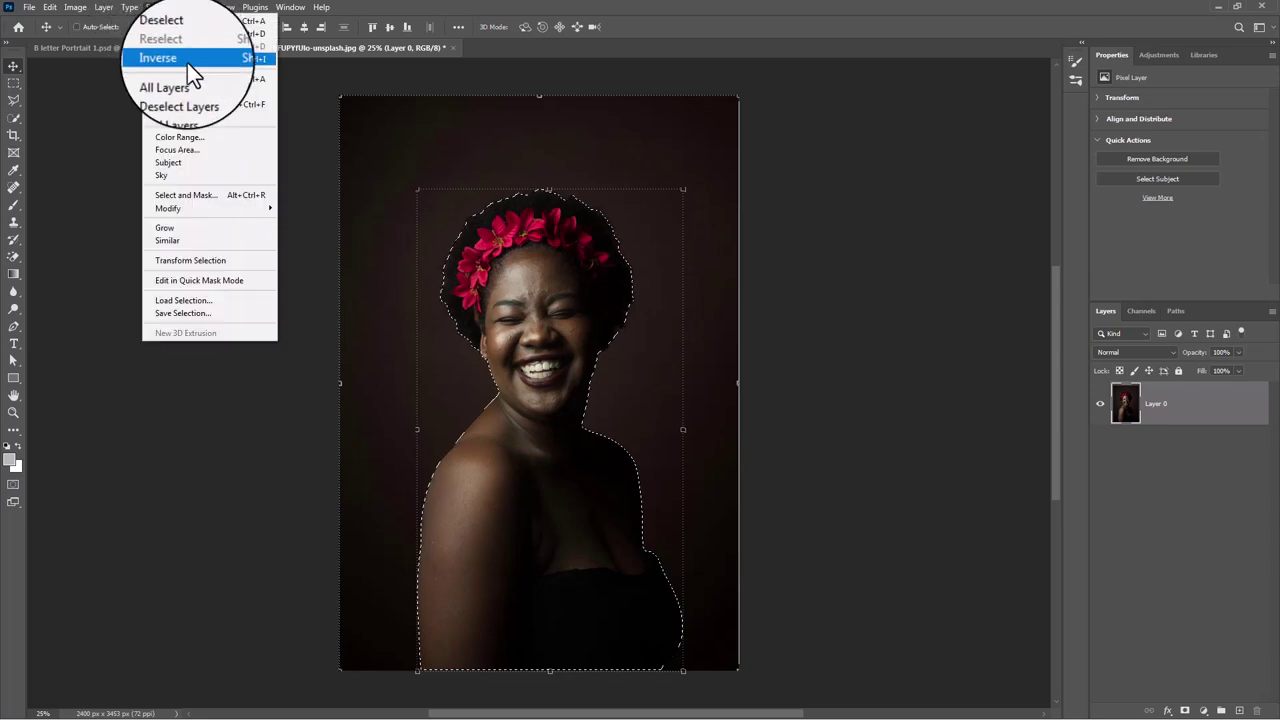
In Select and Mask, refine the hair and output the cut-out to a new layer.
click(194, 193)
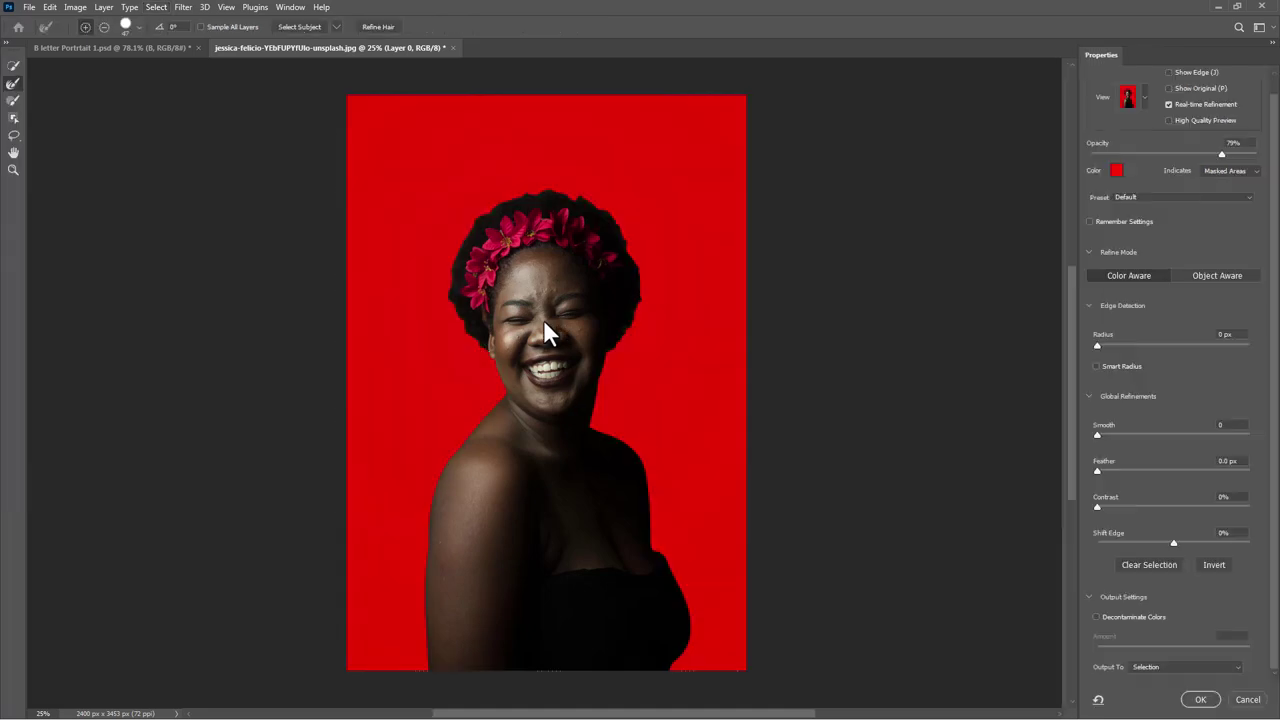
click(381, 27)
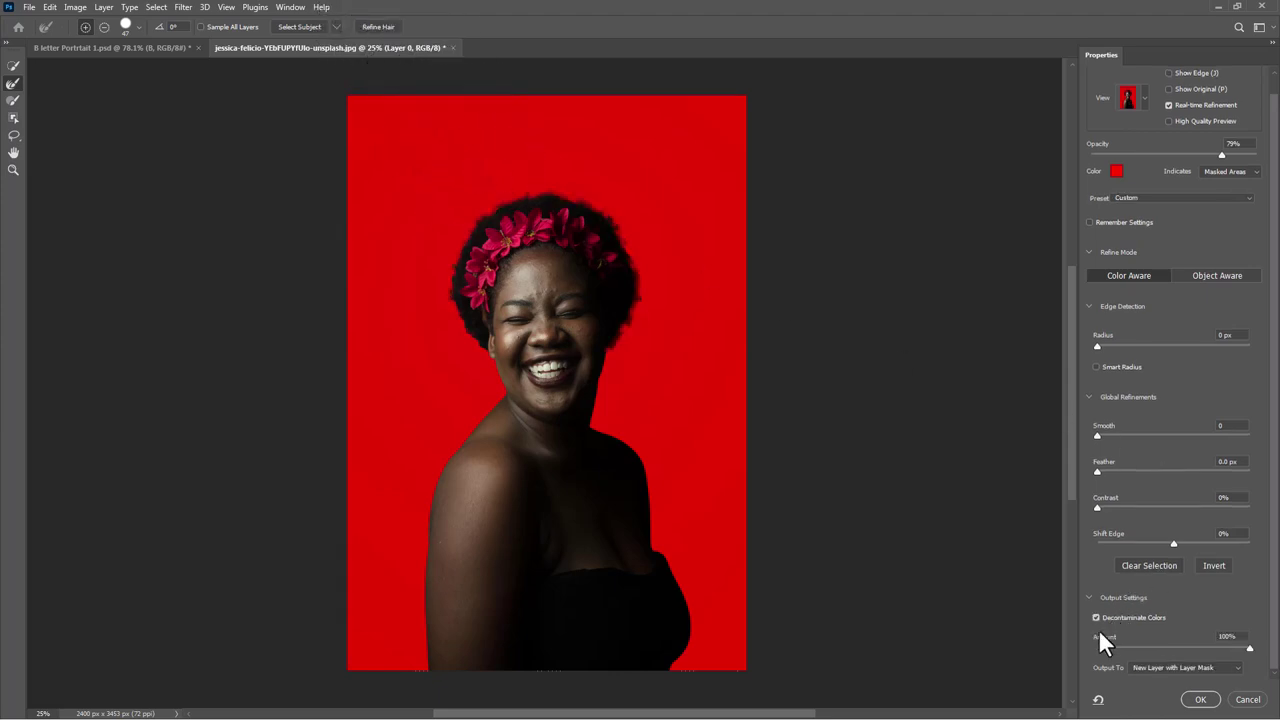
click(1164, 668)
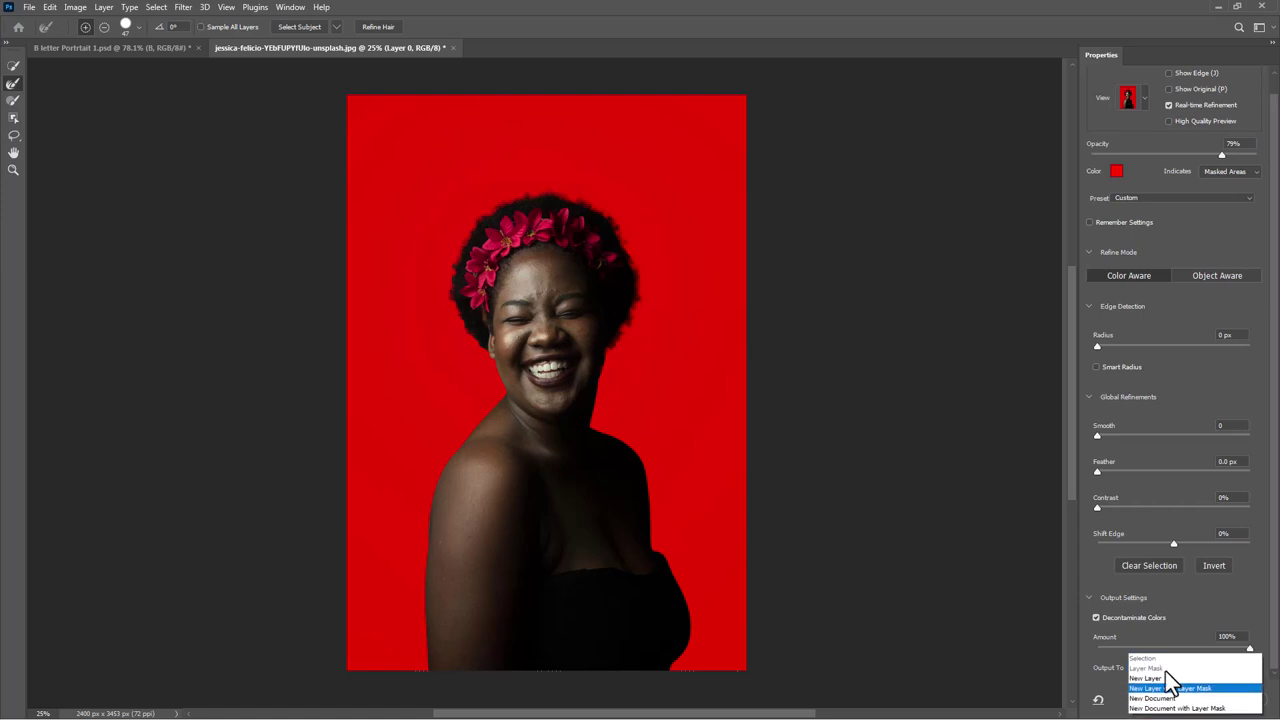
click(1150, 679)
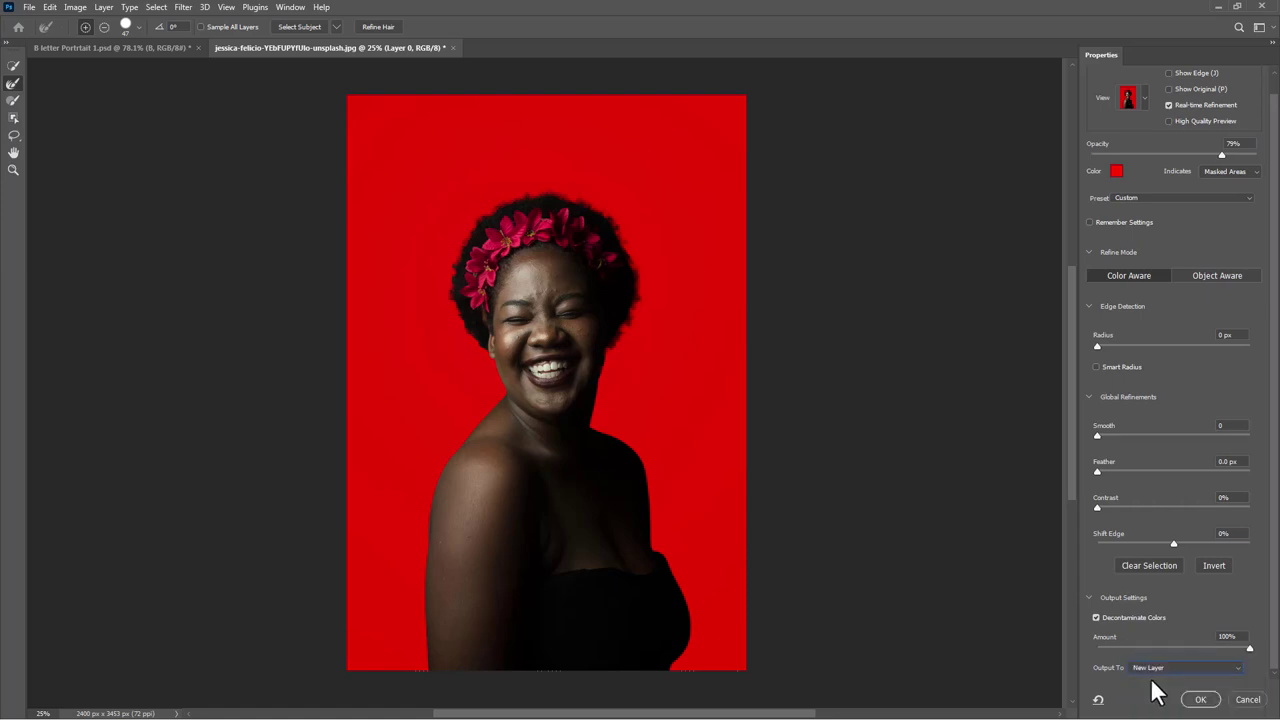
click(1201, 700)
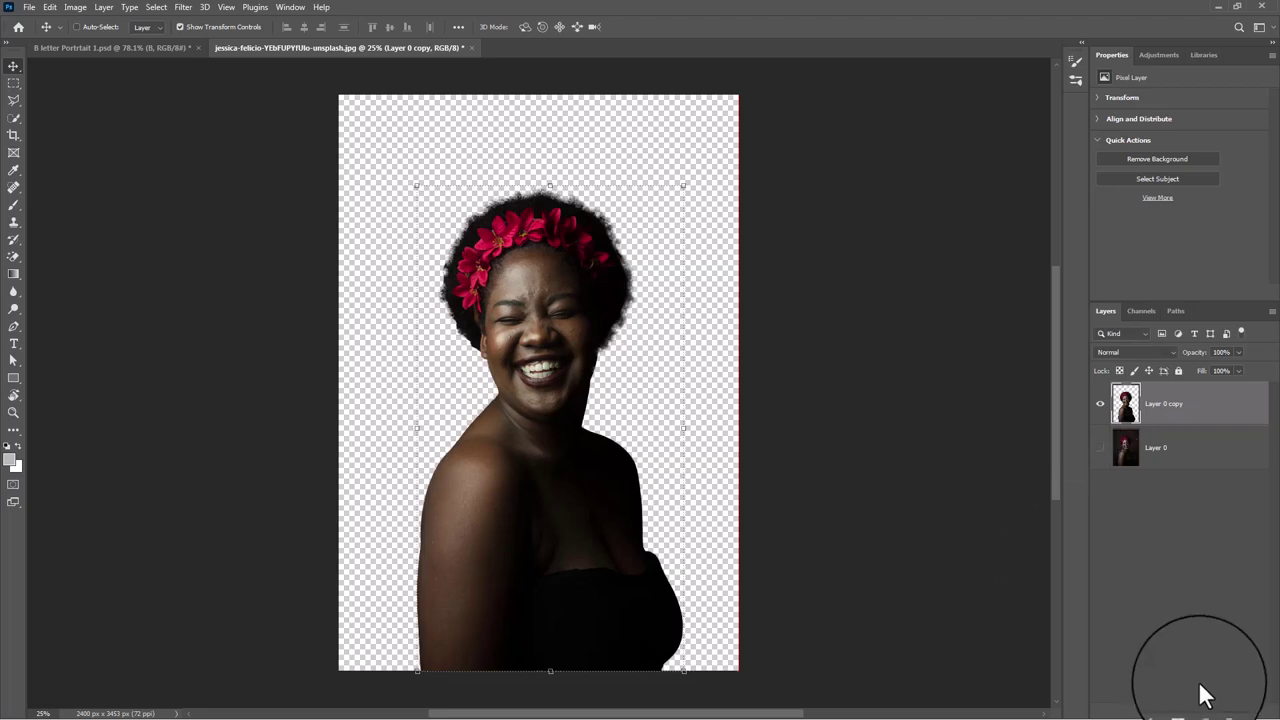
Add a Black & White adjustment layer above the cut-out portrait.
click(1203, 710)
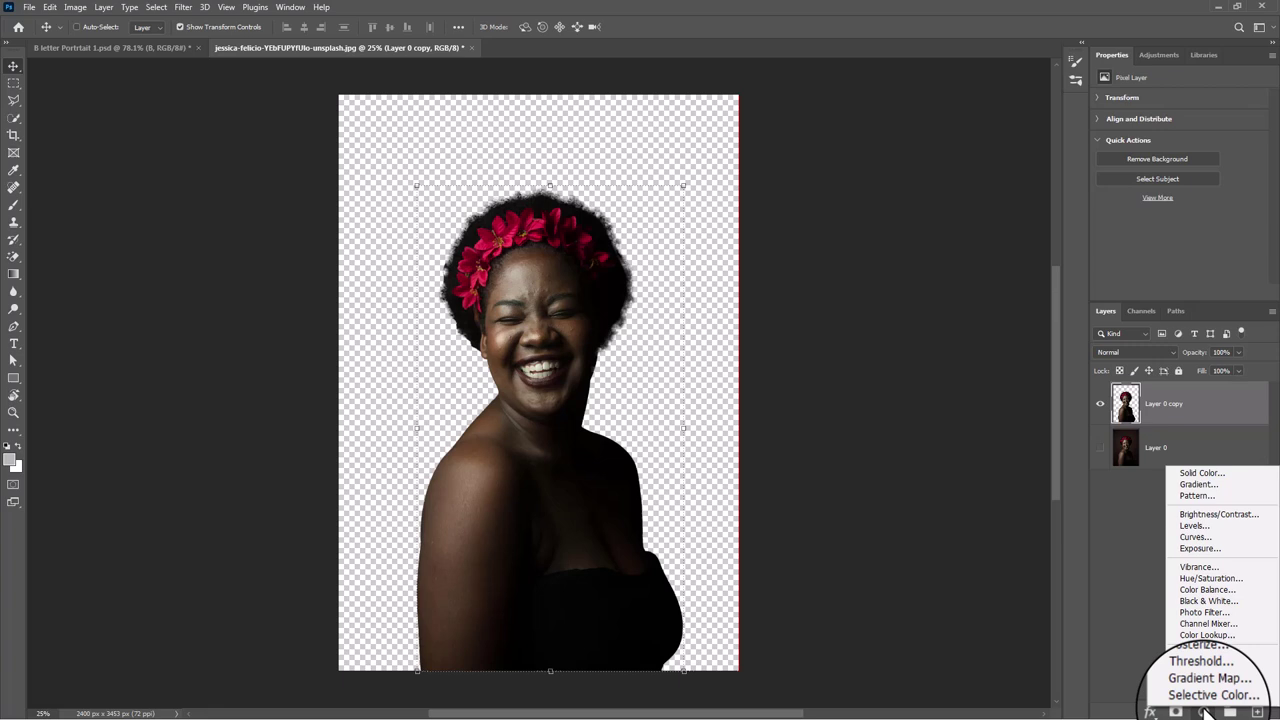
click(1207, 602)
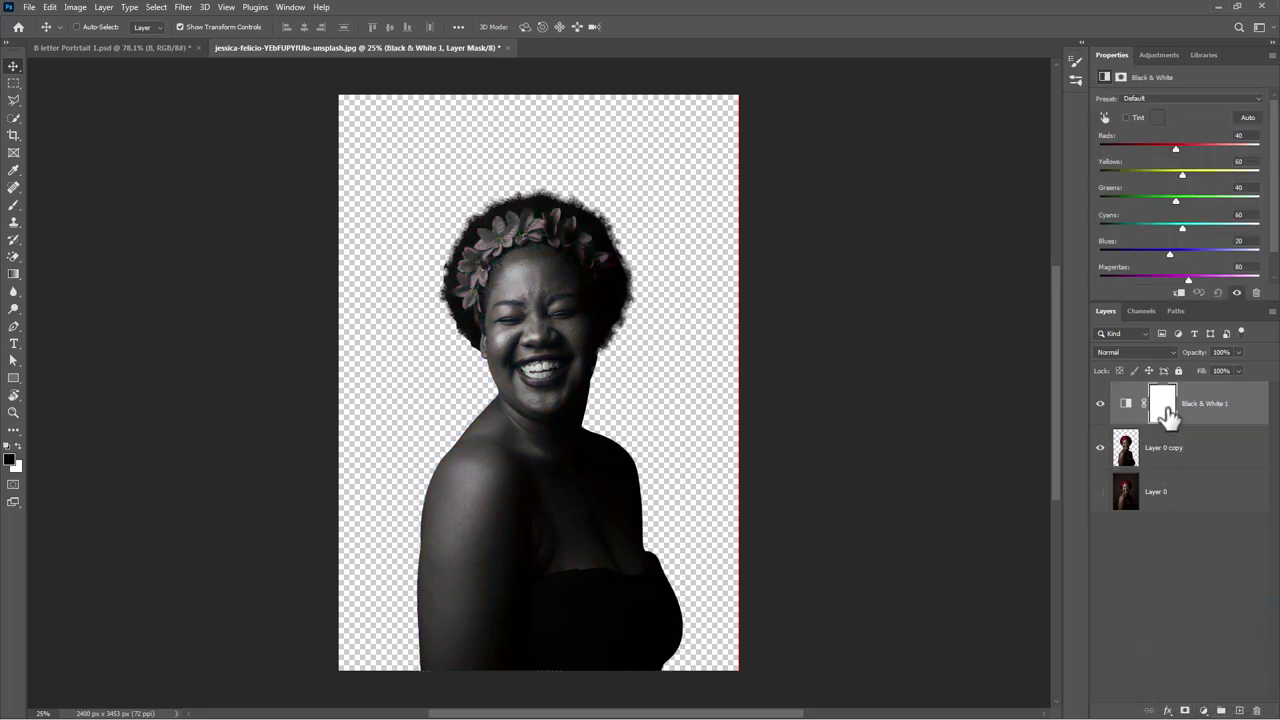
Paint black with a smaller brush on the Black & White mask over the flowers.
click(1168, 406)
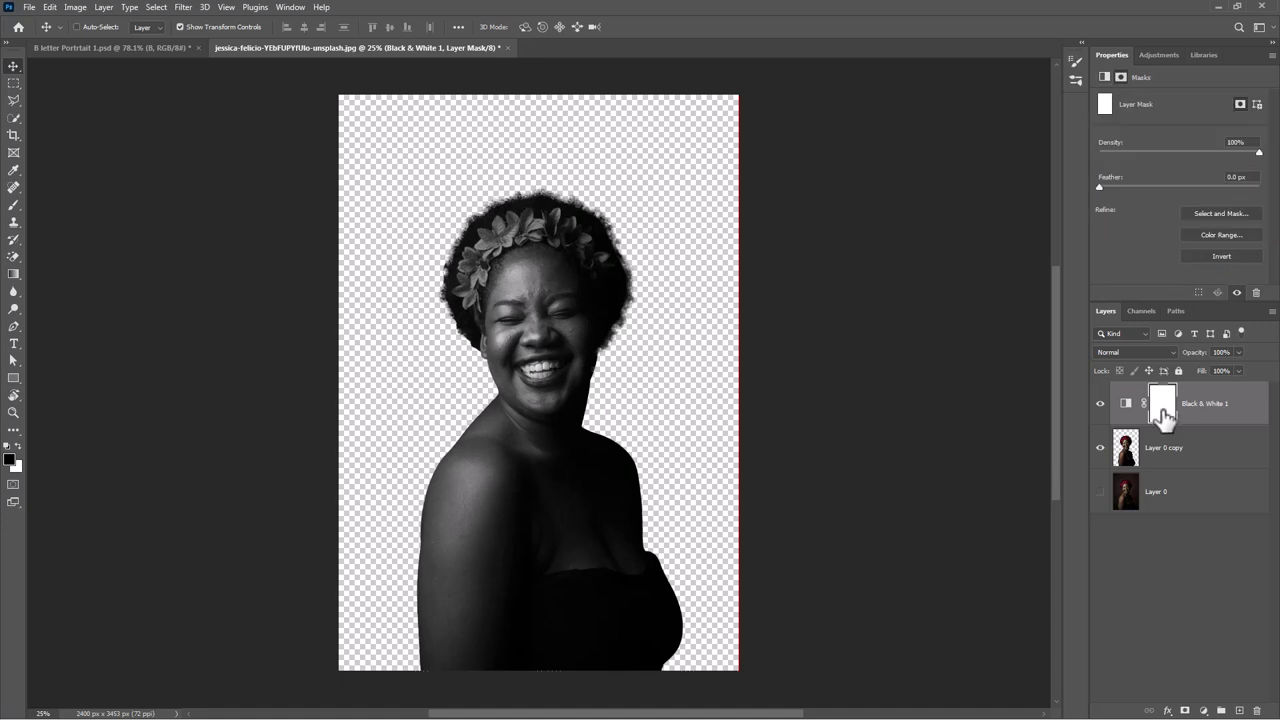
click(13, 207)
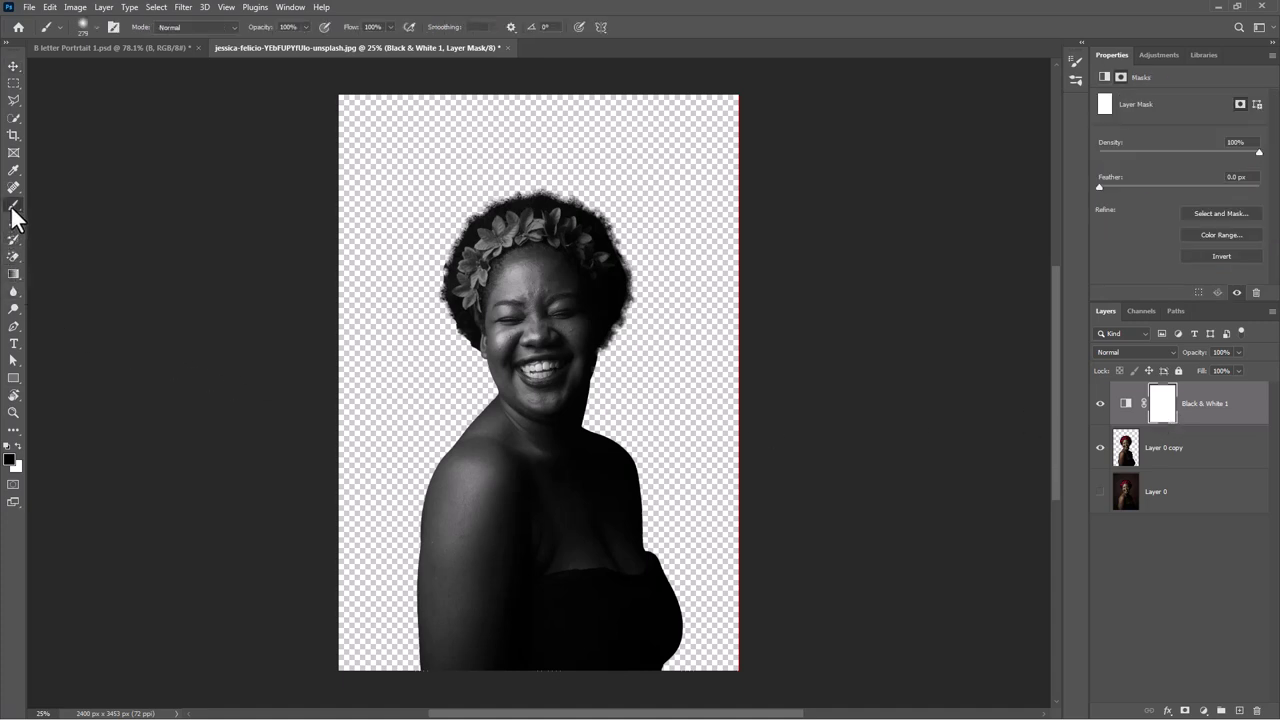
click(18, 446)
click(18, 446)
key(bracketleft)
key(bracketleft)
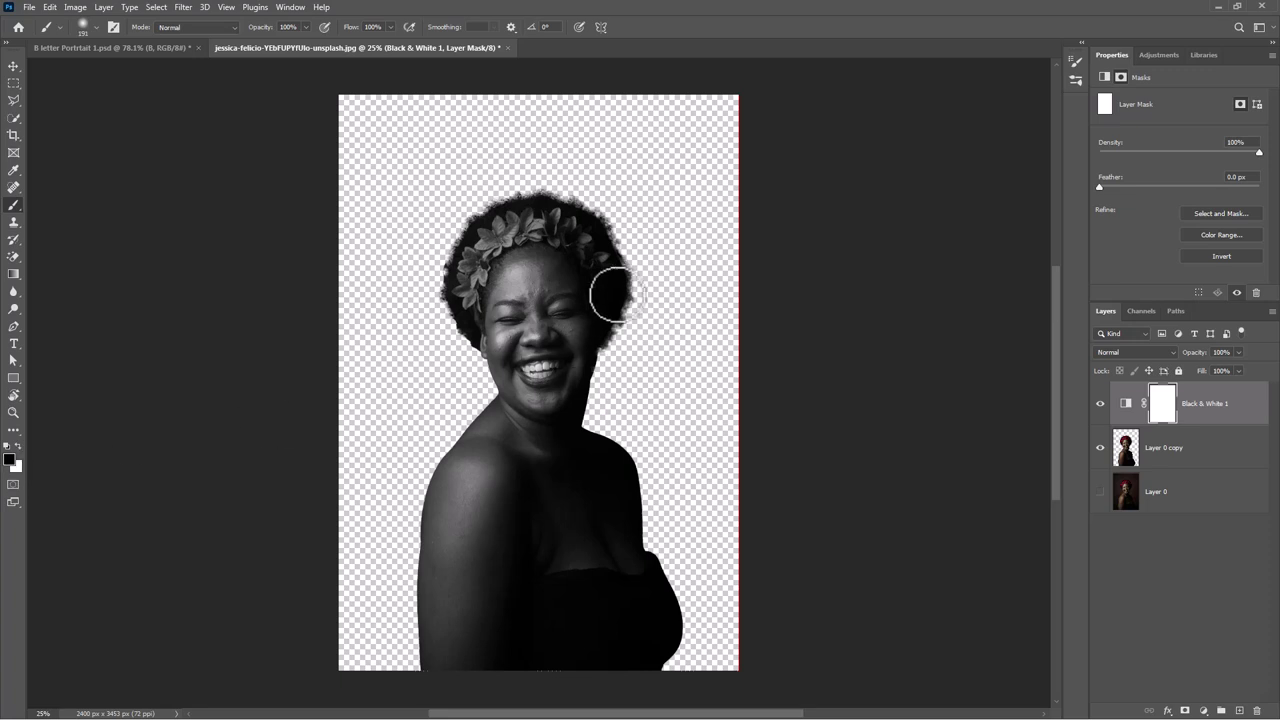
mouse_move(609, 286)
mouse_down()
mouse_move(575, 240)
mouse_move(586, 216)
mouse_move(551, 229)
mouse_move(514, 219)
mouse_move(526, 220)
mouse_move(463, 272)
mouse_move(462, 292)
mouse_move(472, 295)
mouse_move(486, 240)
mouse_move(557, 220)
mouse_move(600, 263)
mouse_move(506, 237)
mouse_move(497, 250)
mouse_up()
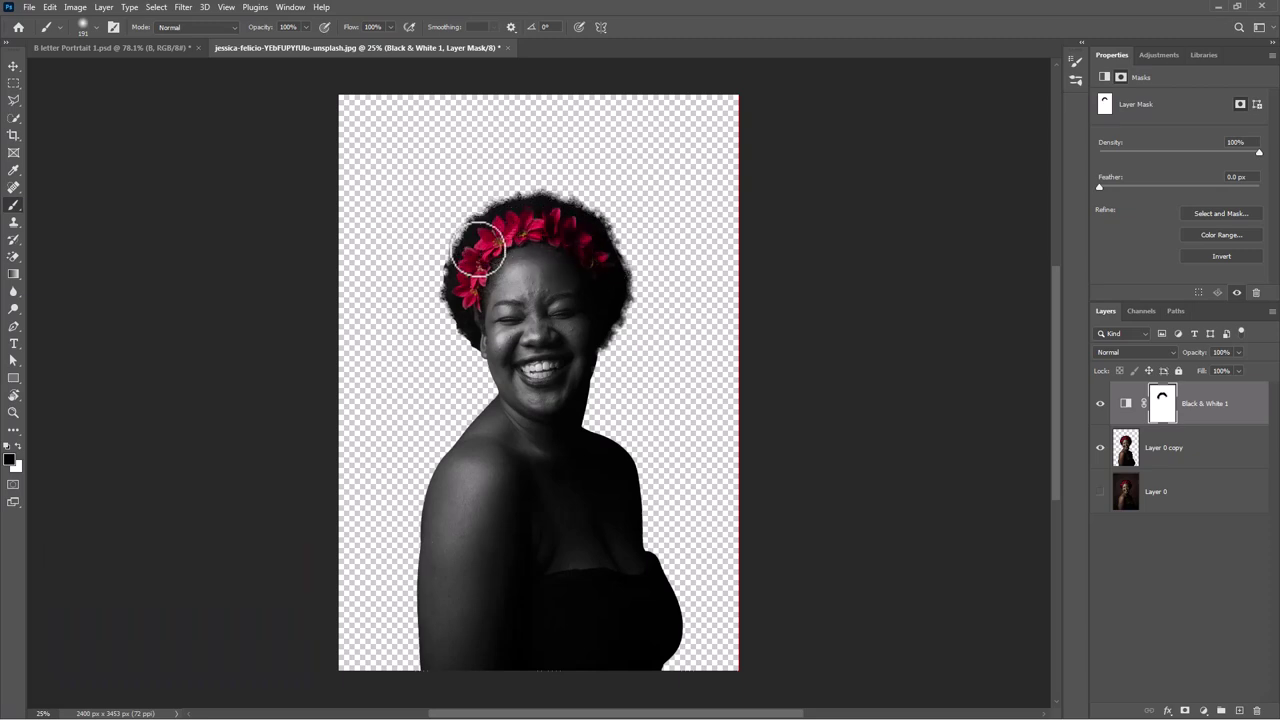
Convert Layer 0 copy and the Black & White layer into a smart object named Model.
shift+click(1211, 455)
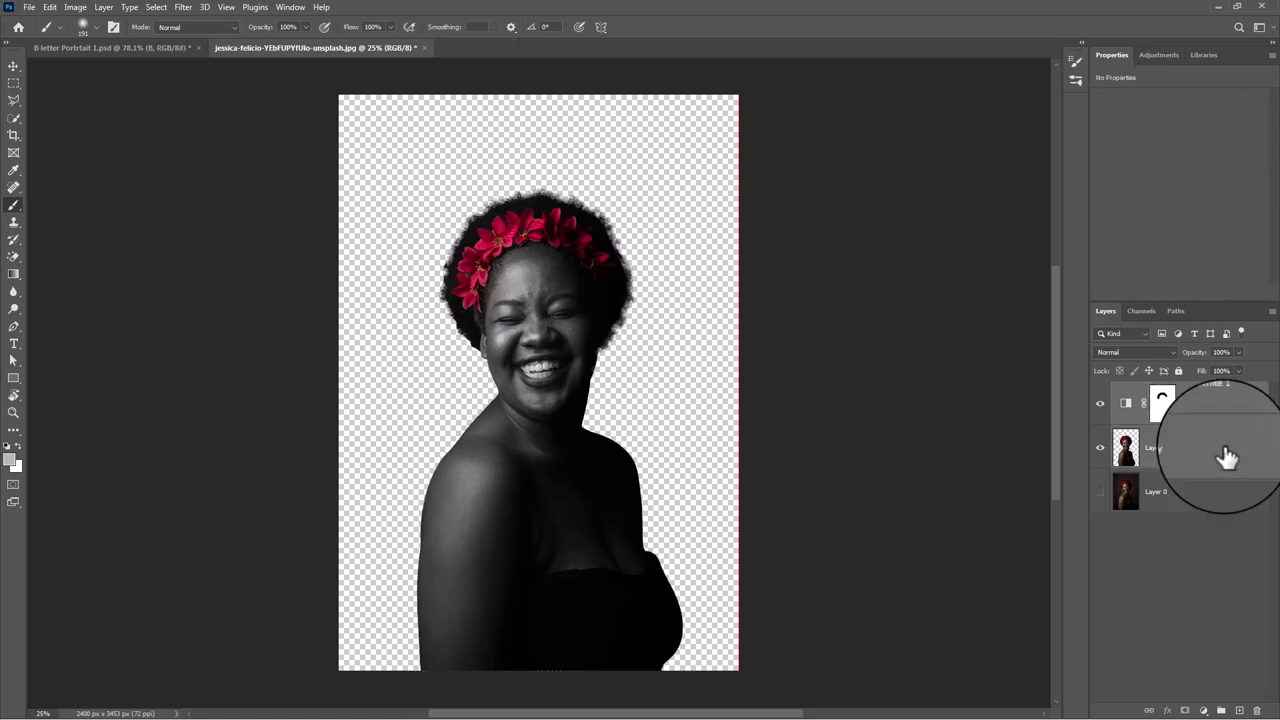
right_click(1225, 456)
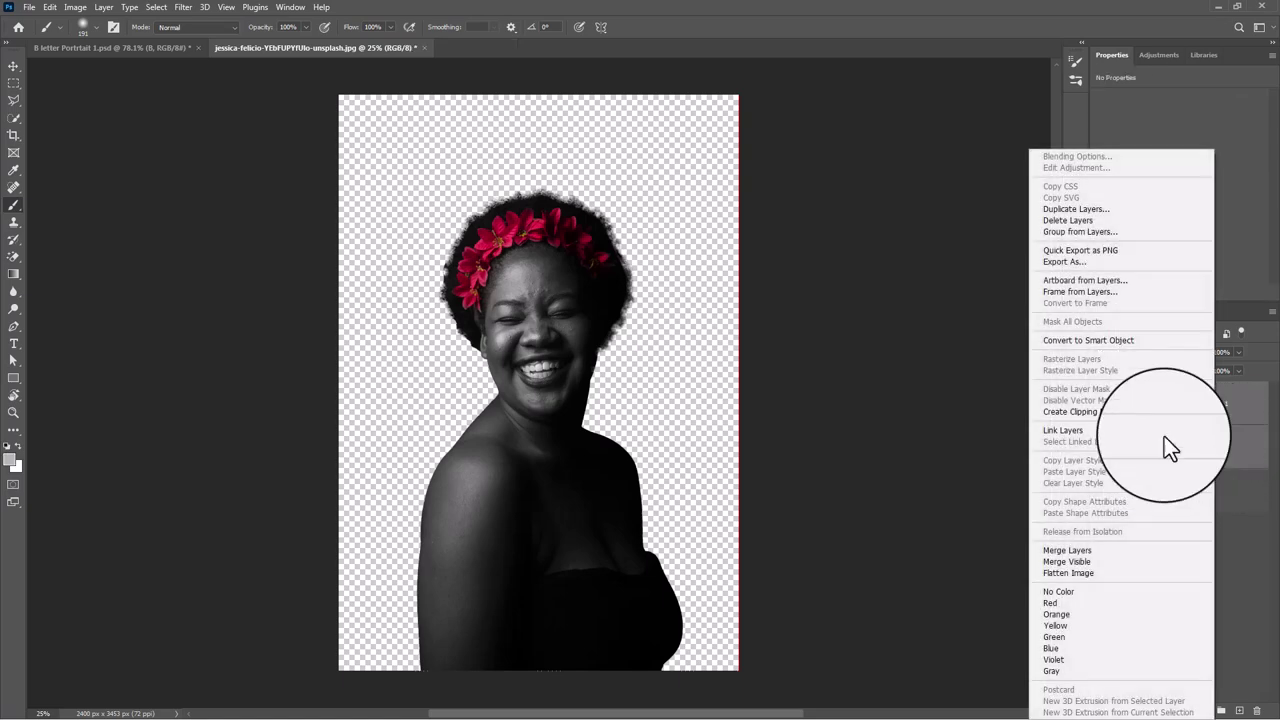
click(1068, 341)
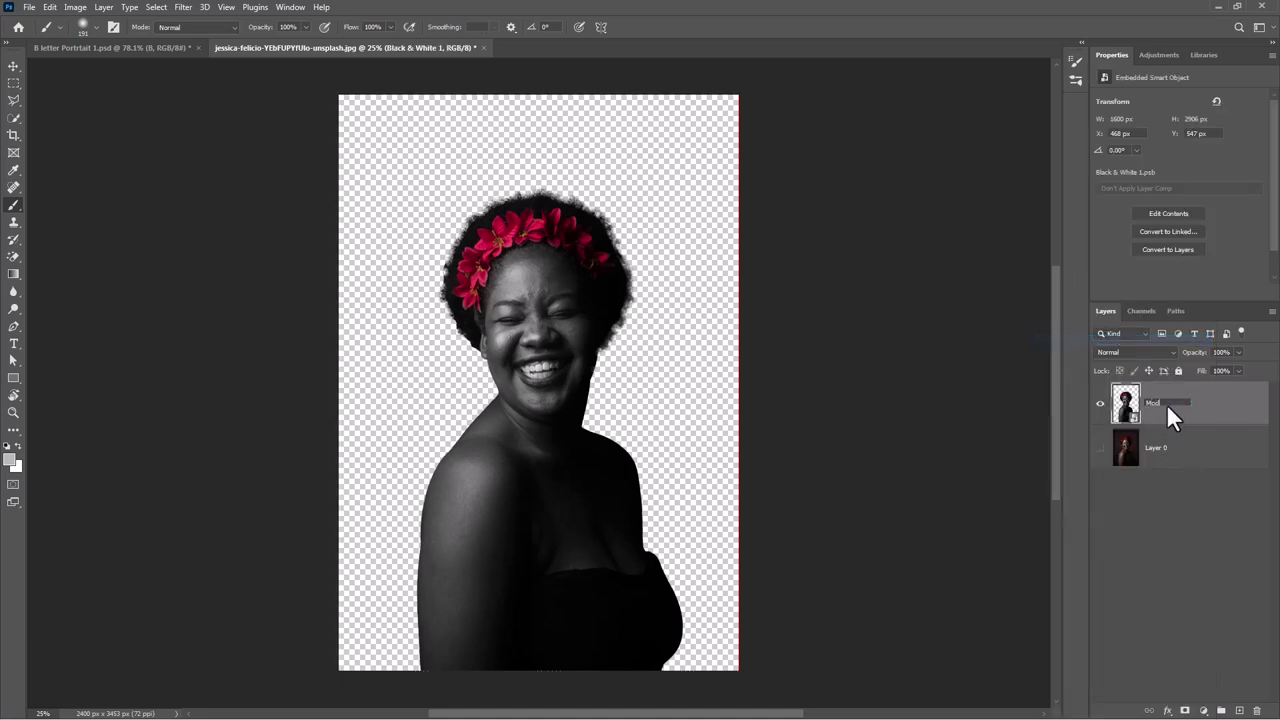
key(Return)
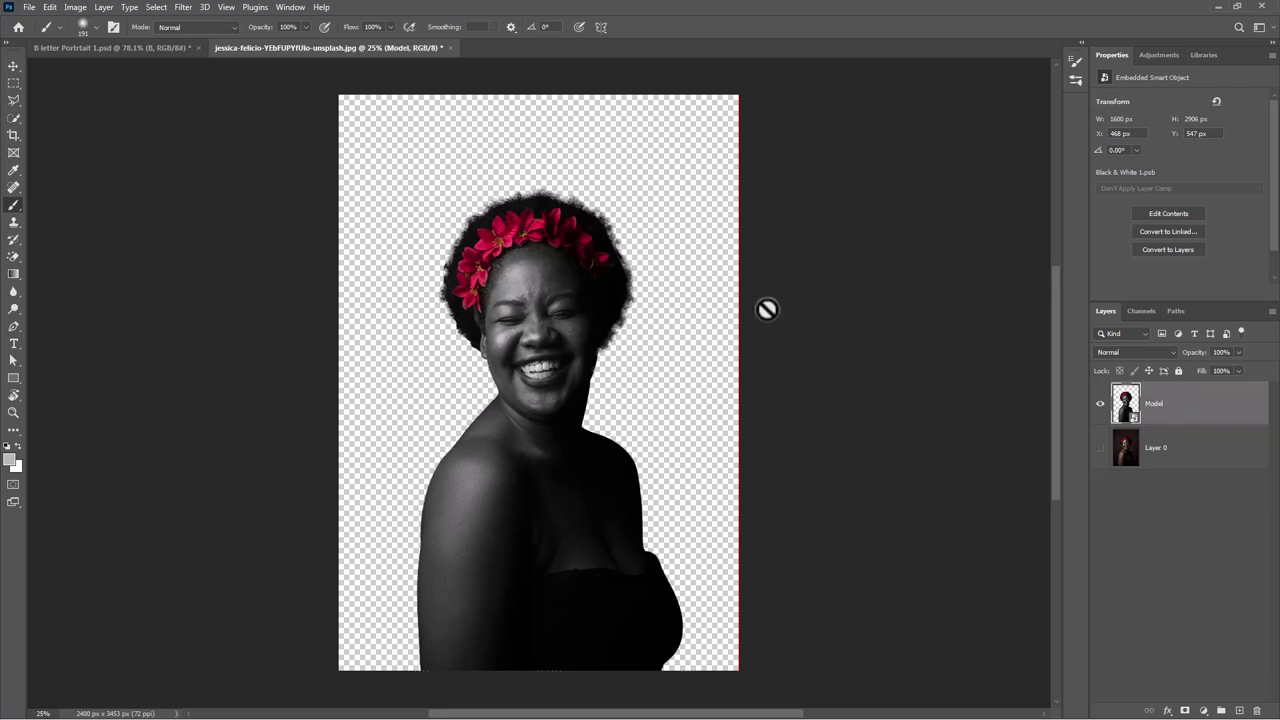
click(14, 66)
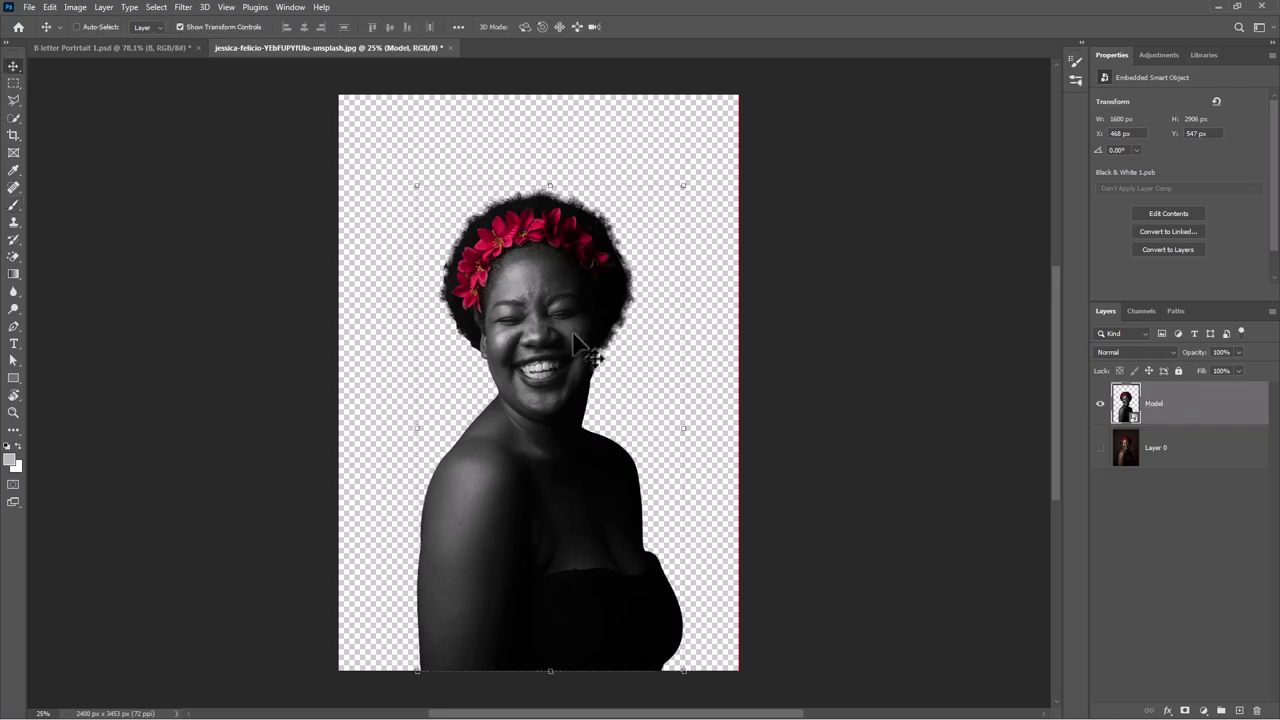
Drag the Model portrait into B letter Portrait 1.psd and scale it down over the B.
drag(574, 337, 418, 196)
drag(539, 342, 524, 296)
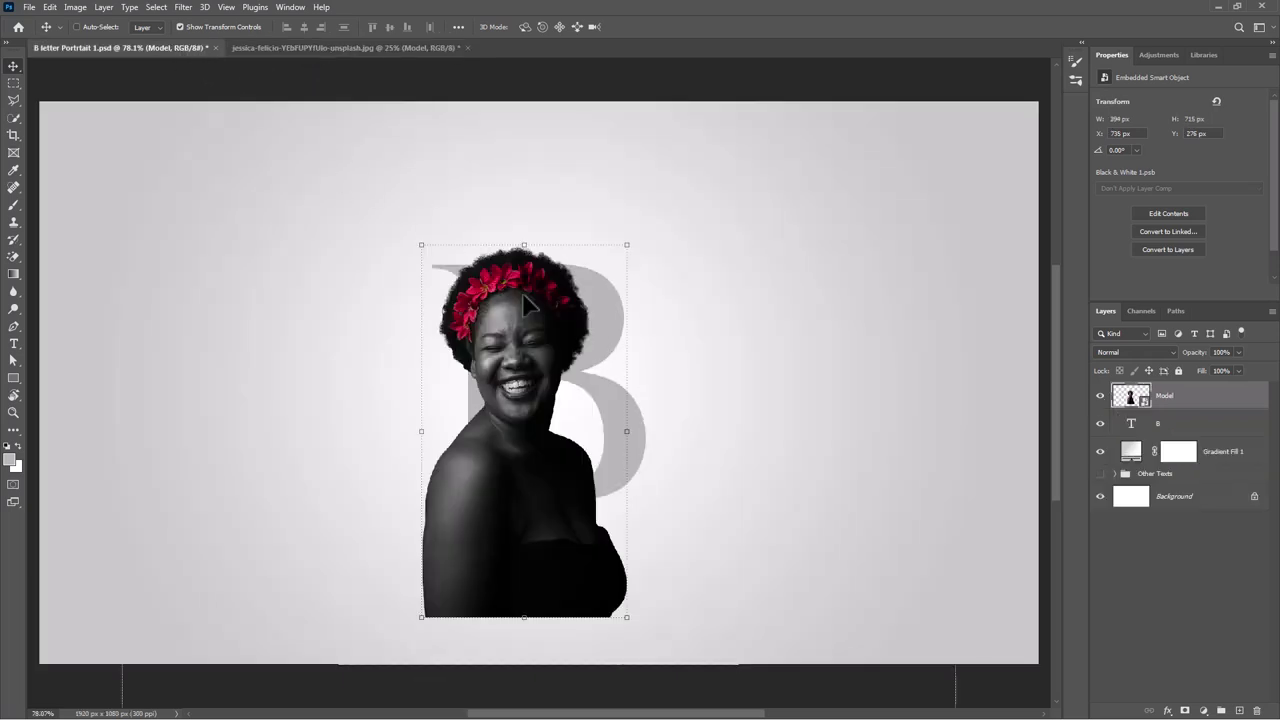
key(ctrl+t)
drag(524, 244, 522, 300)
drag(516, 362, 490, 339)
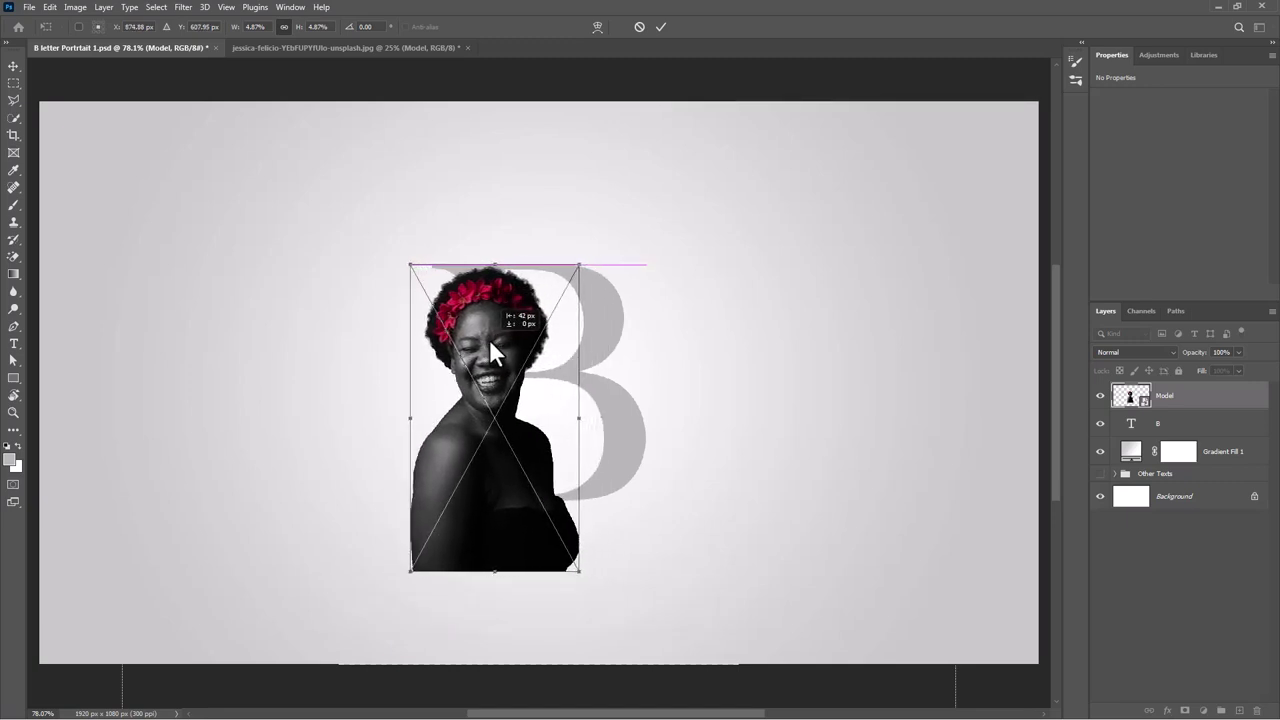
drag(494, 265, 492, 271)
Lower the portrait's opacity to 58%, nudge it onto the B's left stem and commit.
drag(1180, 350, 1170, 362)
mouse_move(497, 358)
mouse_down()
mouse_move(488, 348)
mouse_move(496, 355)
mouse_up()
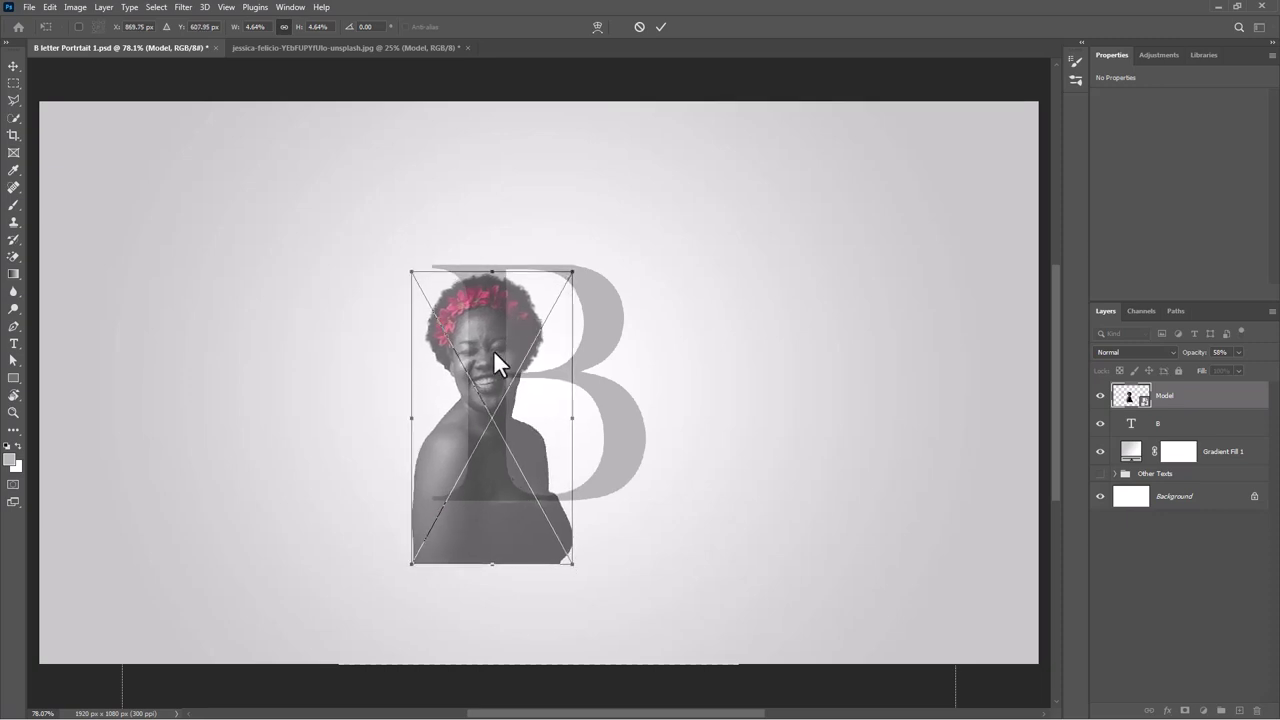
click(661, 27)
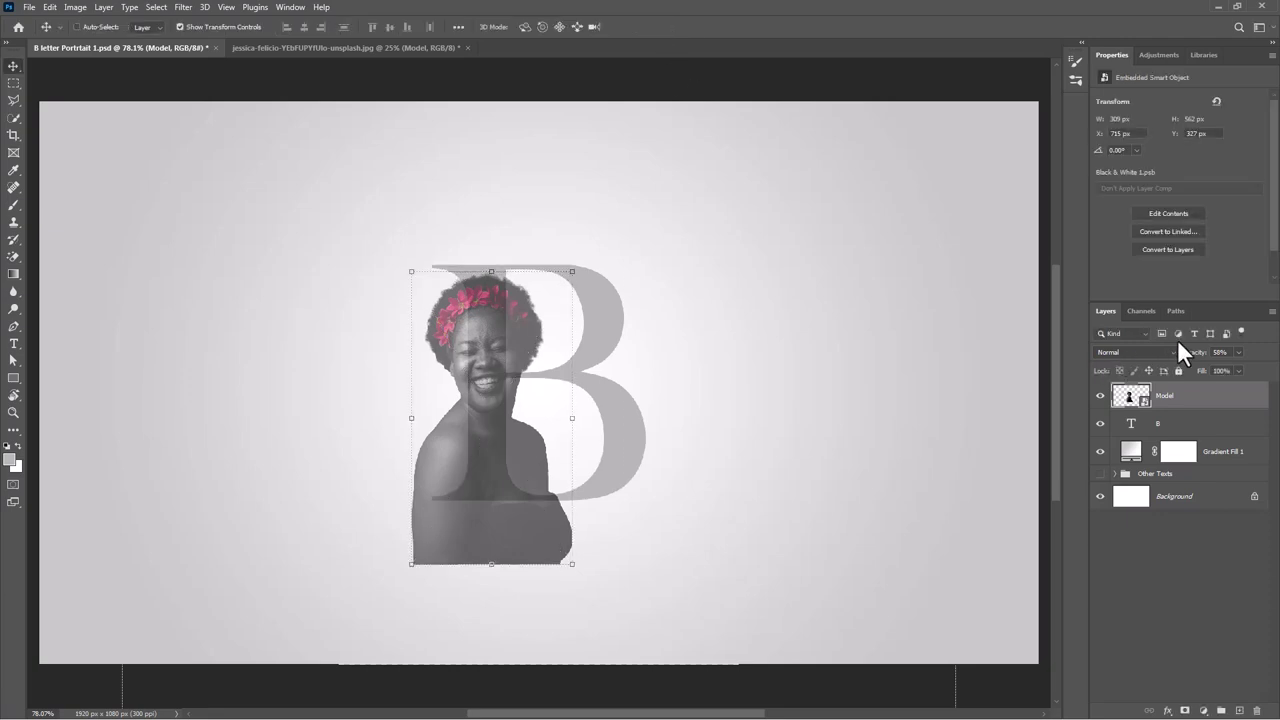
Clip the Model photo at 100% opacity into the B, then duplicate it and mask the copy.
drag(1200, 358, 1243, 366)
right_click(1177, 393)
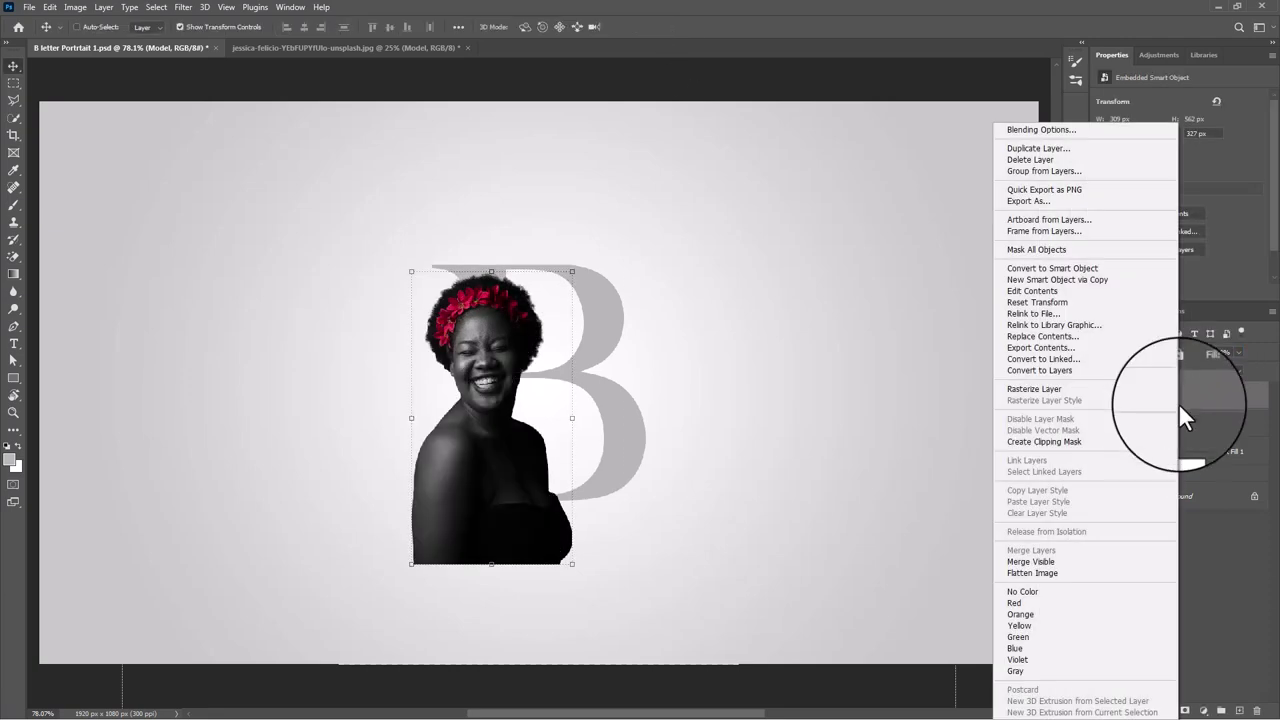
click(1056, 440)
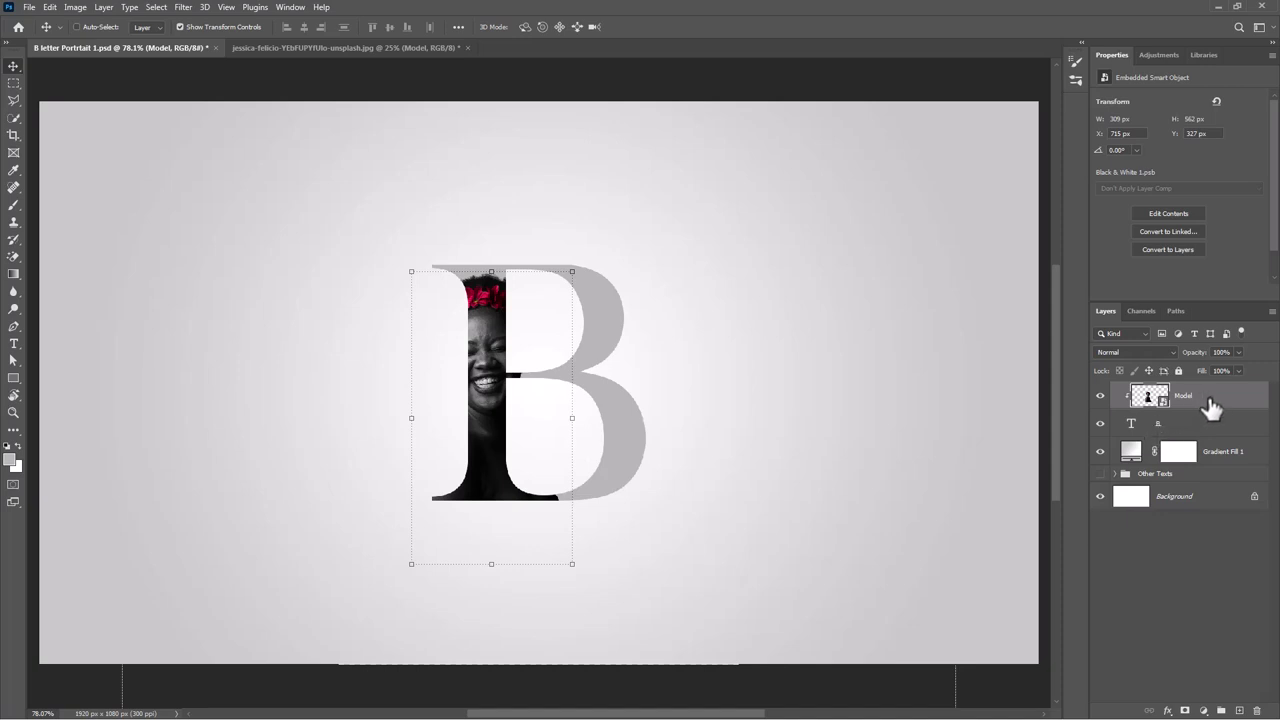
key(ctrl+j)
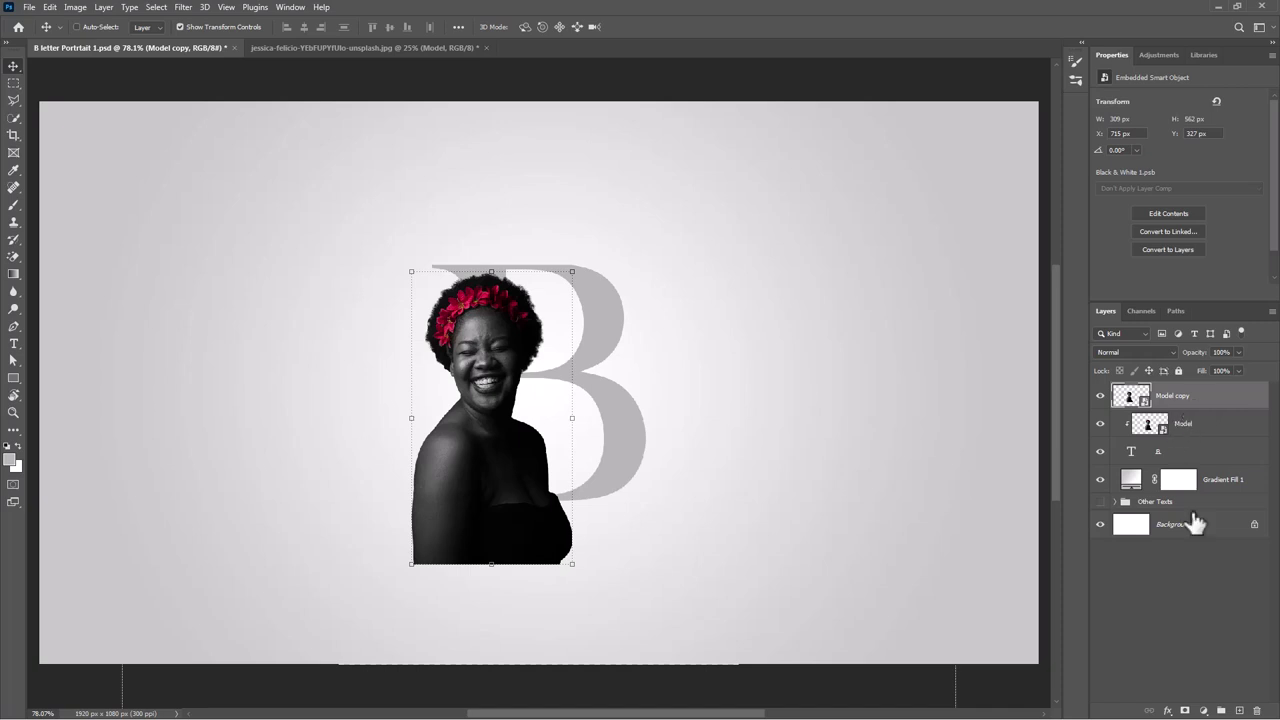
click(1185, 710)
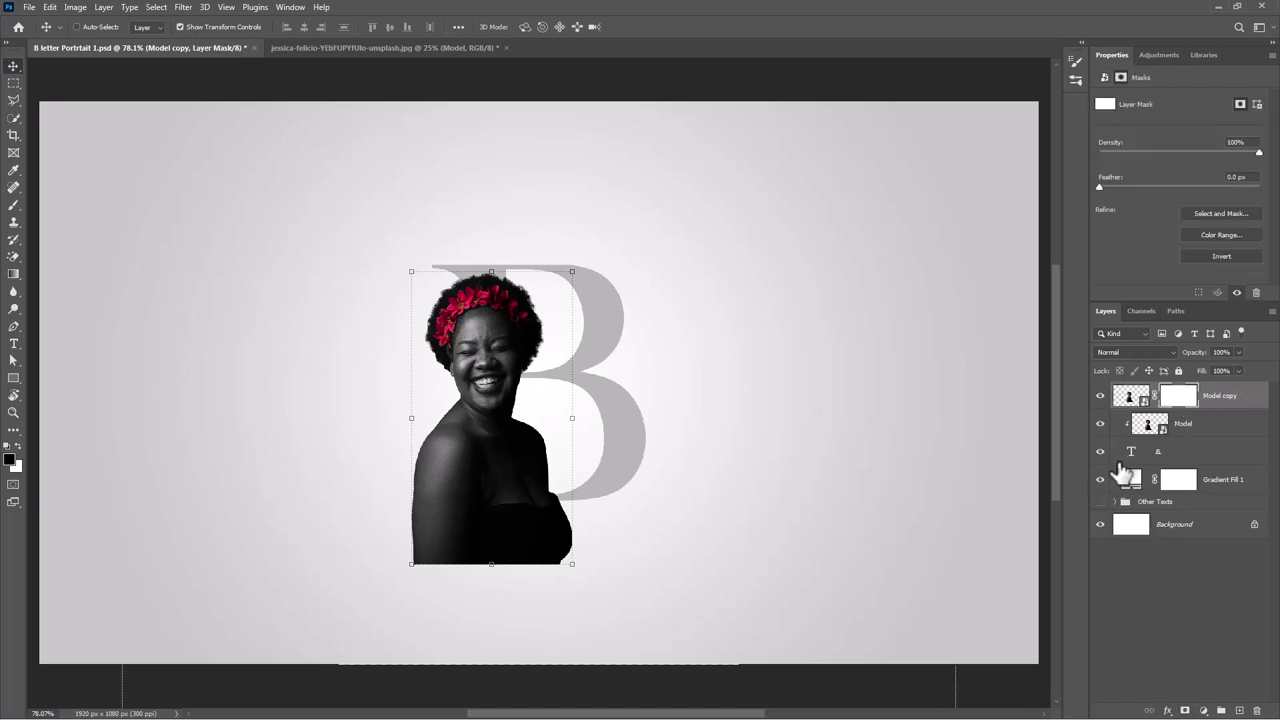
Load the B text layer's pixels as a selection and invert it.
right_click(1121, 462)
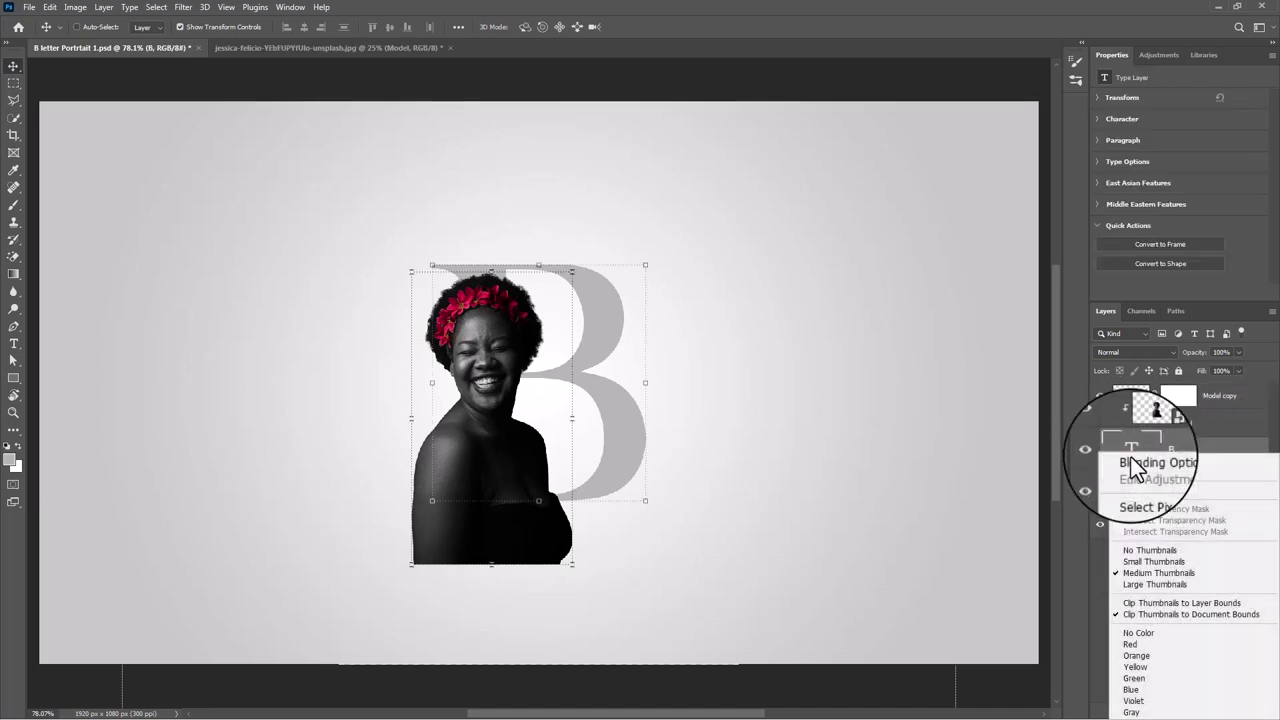
click(1136, 497)
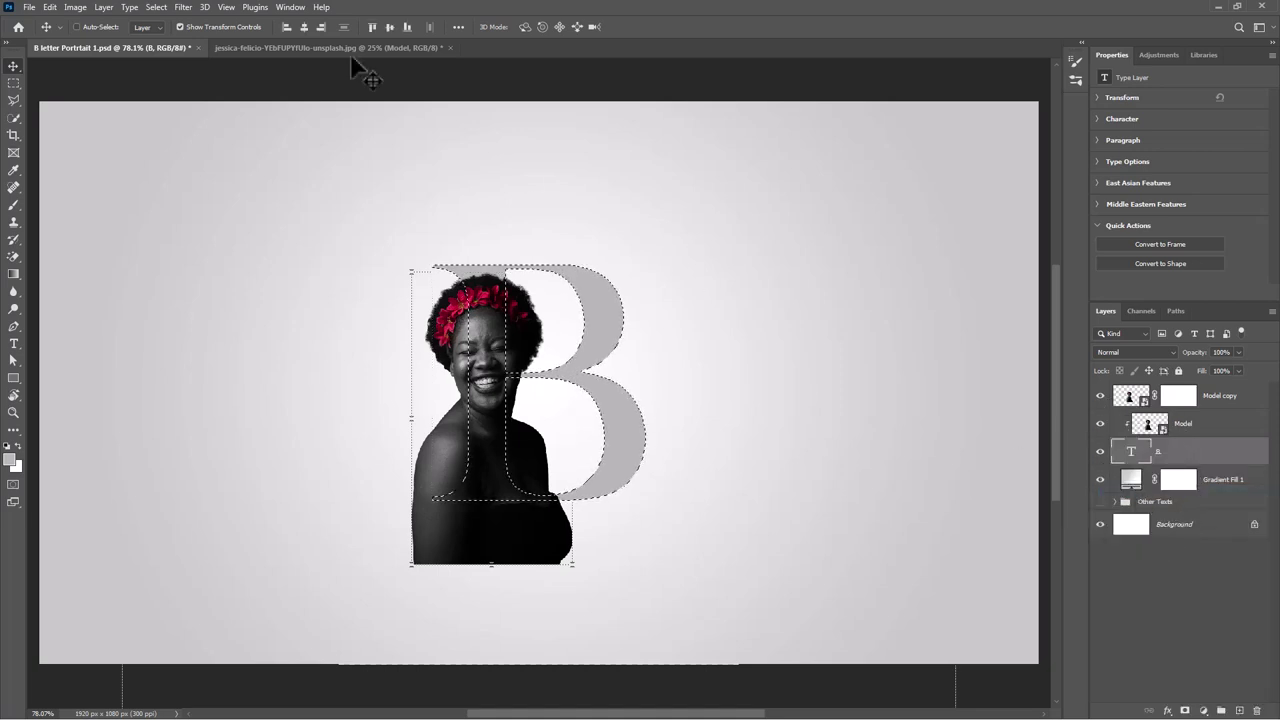
click(158, 7)
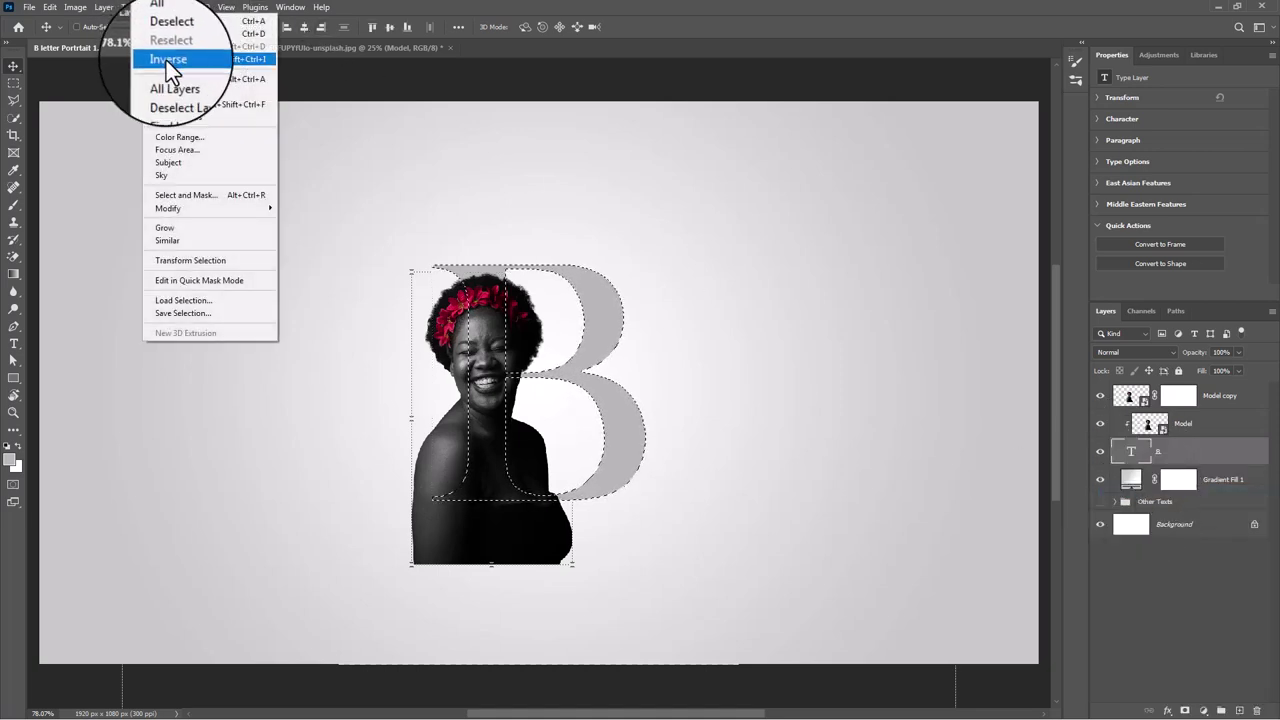
click(167, 61)
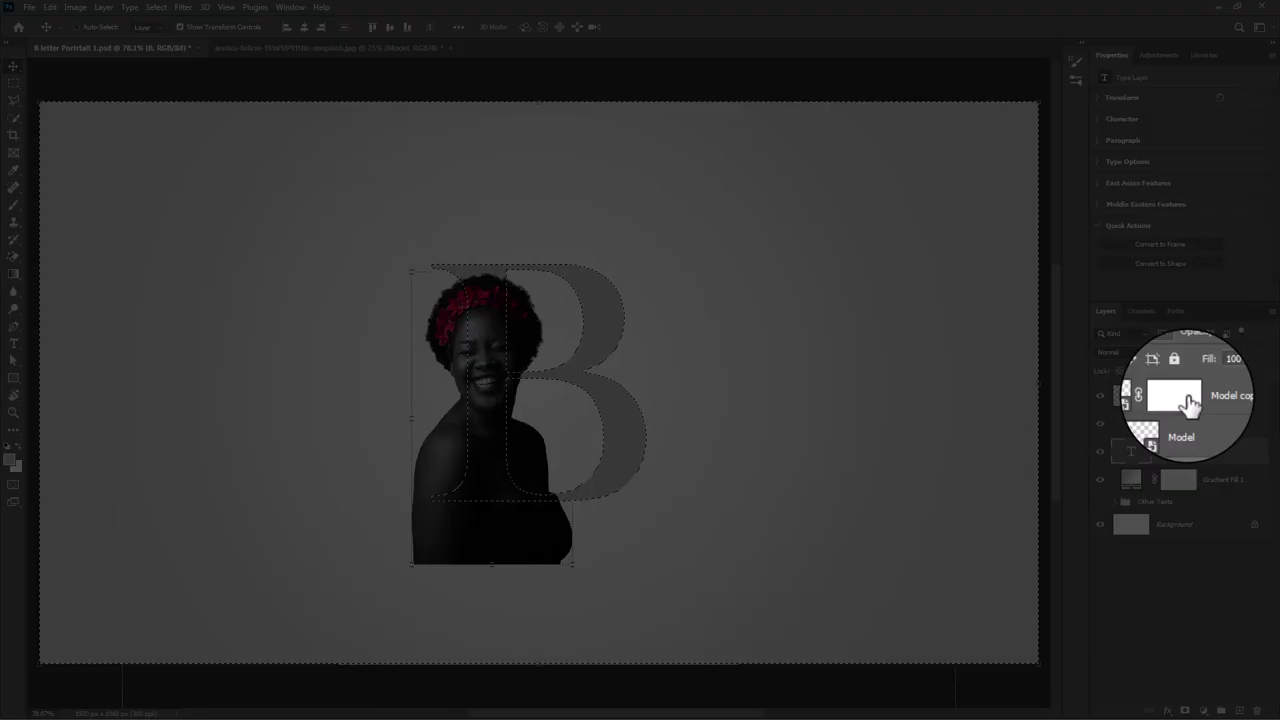
Target Model copy's mask and pick a Hard Round brush with near-black foreground.
click(1178, 396)
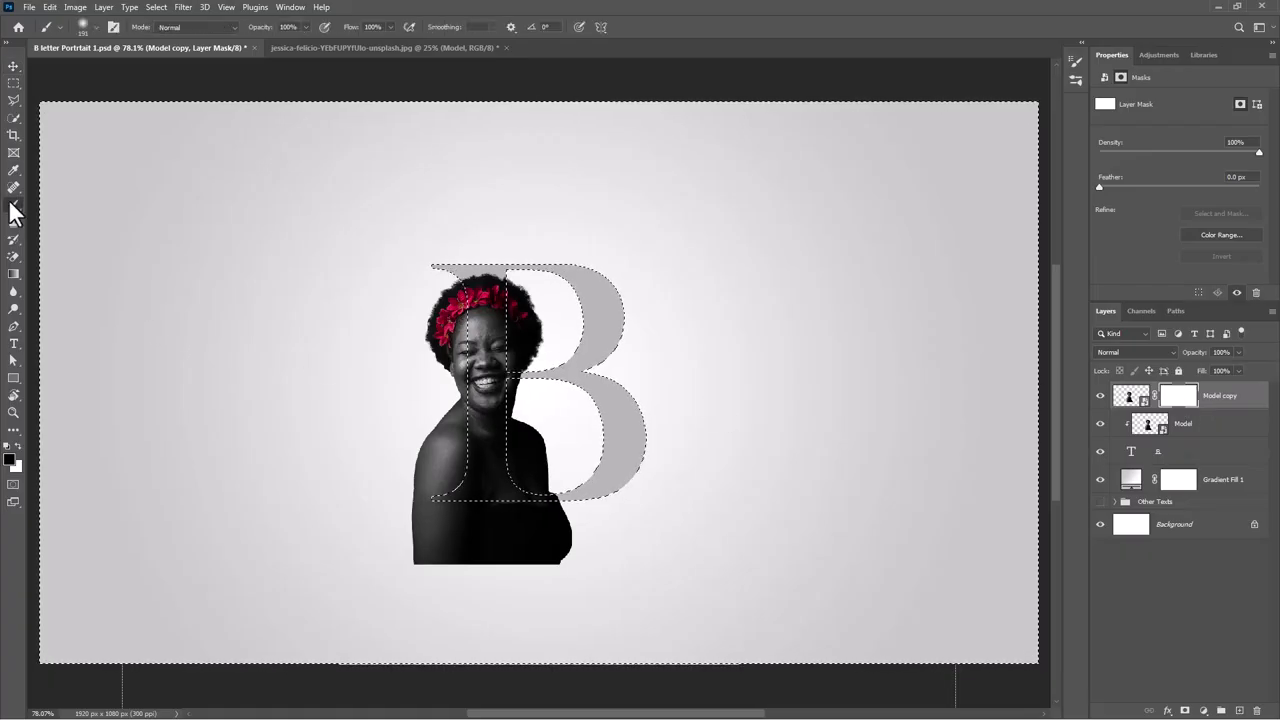
right_click(520, 478)
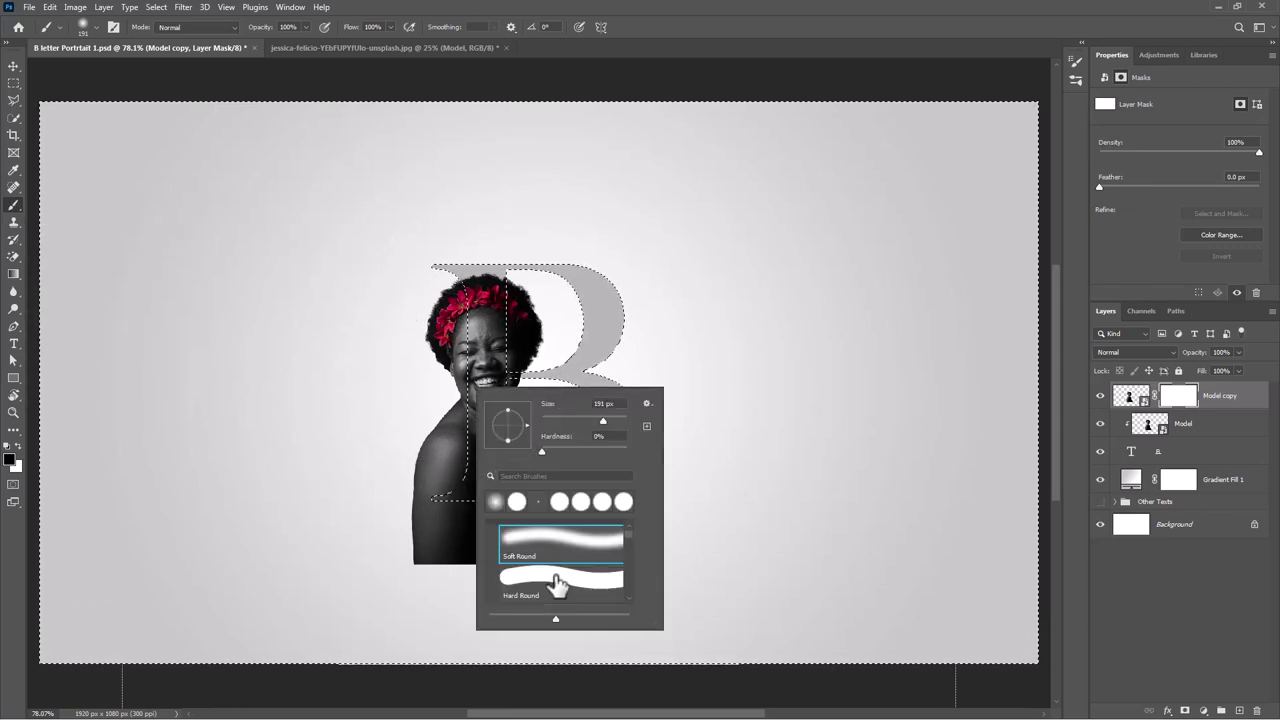
click(558, 585)
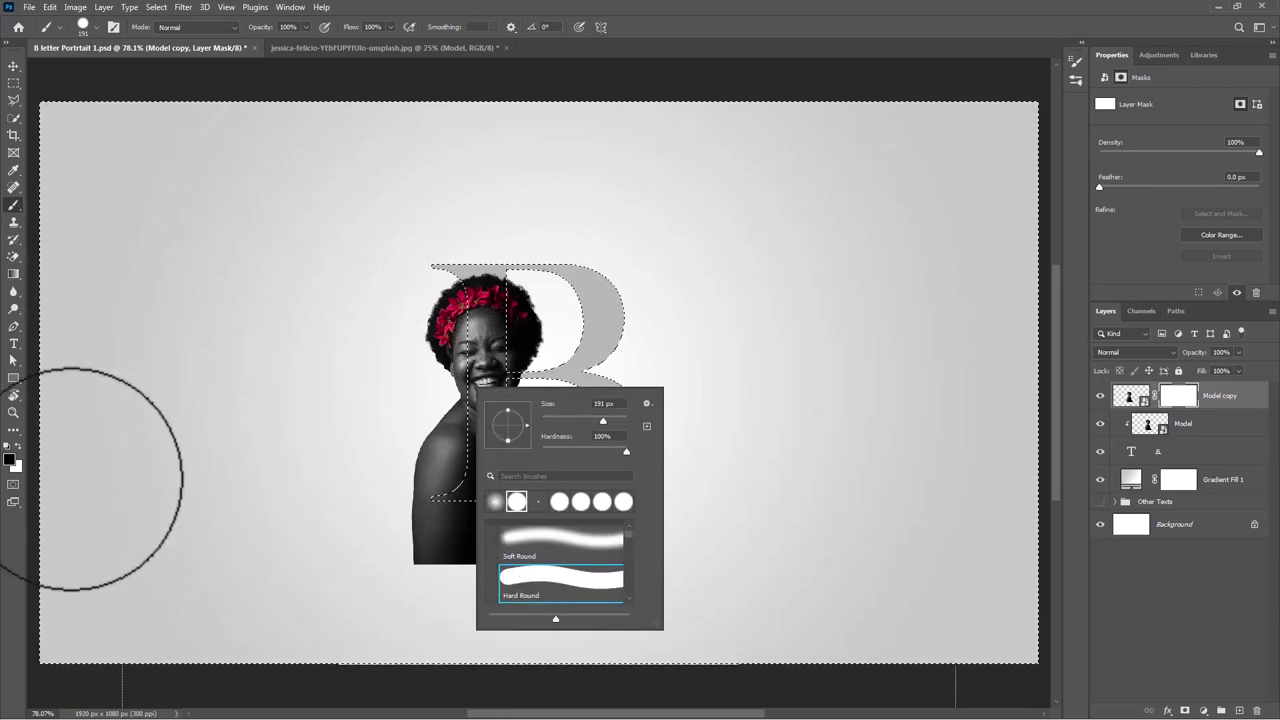
click(9, 459)
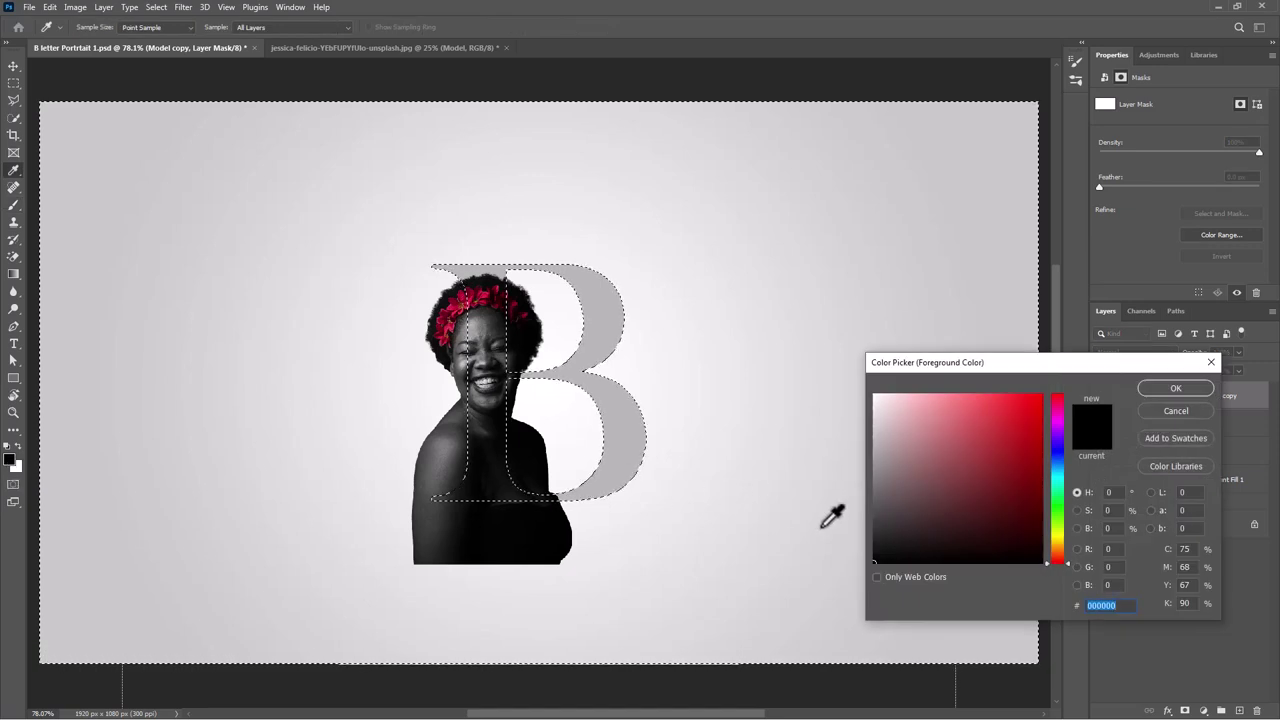
drag(924, 555, 860, 567)
click(1174, 389)
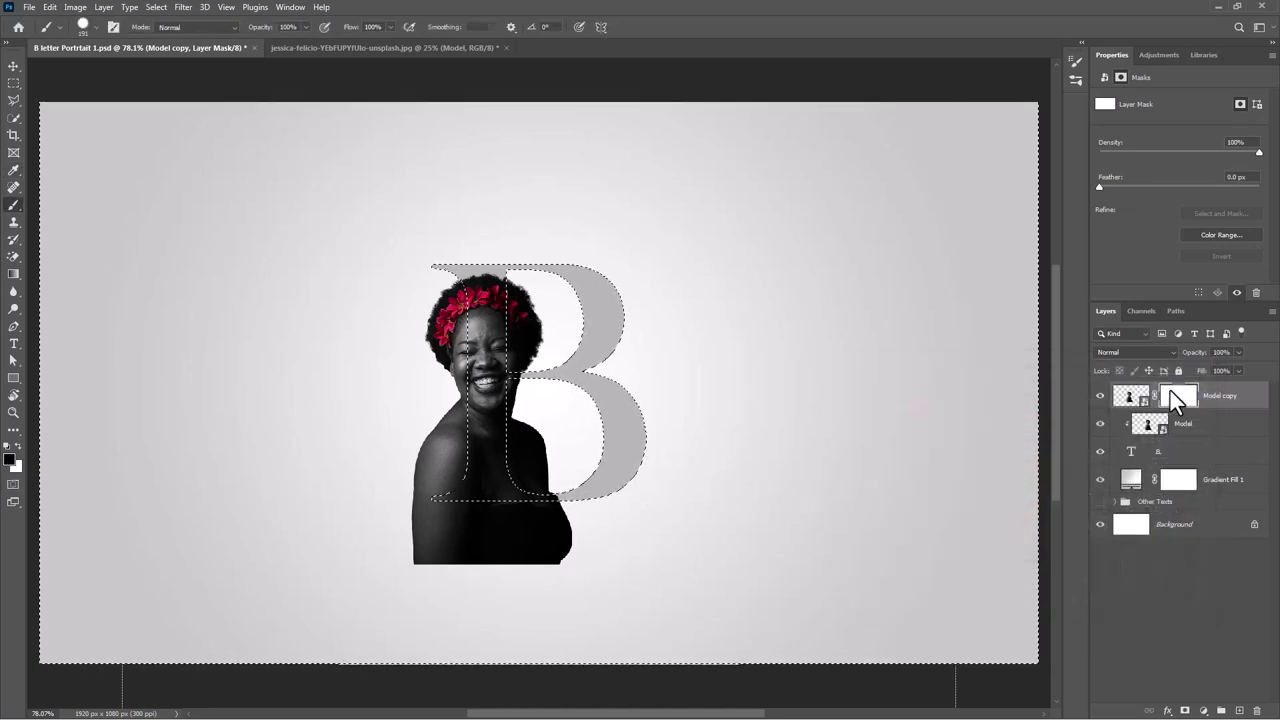
Paint out the head, shoulder and body right of the B stem, then deselect.
click(545, 340)
mouse_move(545, 340)
mouse_down()
mouse_move(606, 457)
mouse_move(557, 534)
mouse_move(475, 545)
mouse_move(423, 523)
mouse_move(403, 494)
mouse_move(418, 446)
mouse_move(400, 446)
mouse_up()
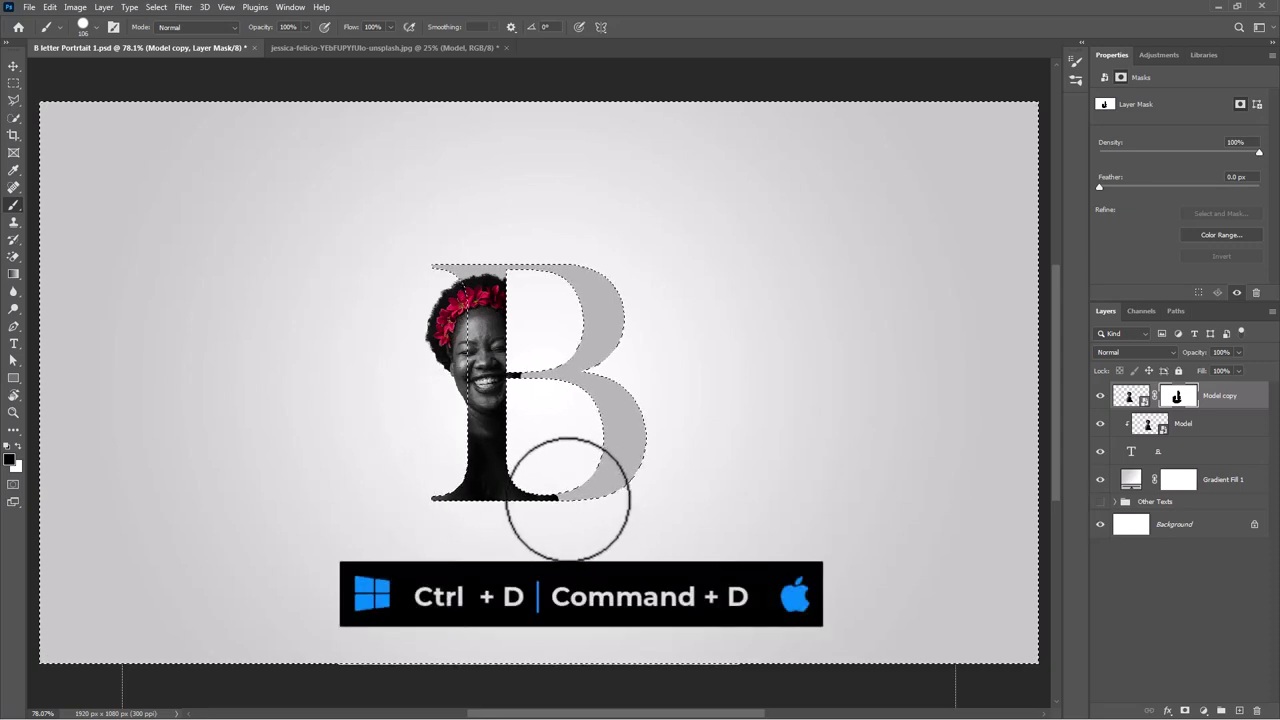
key(ctrl+d)
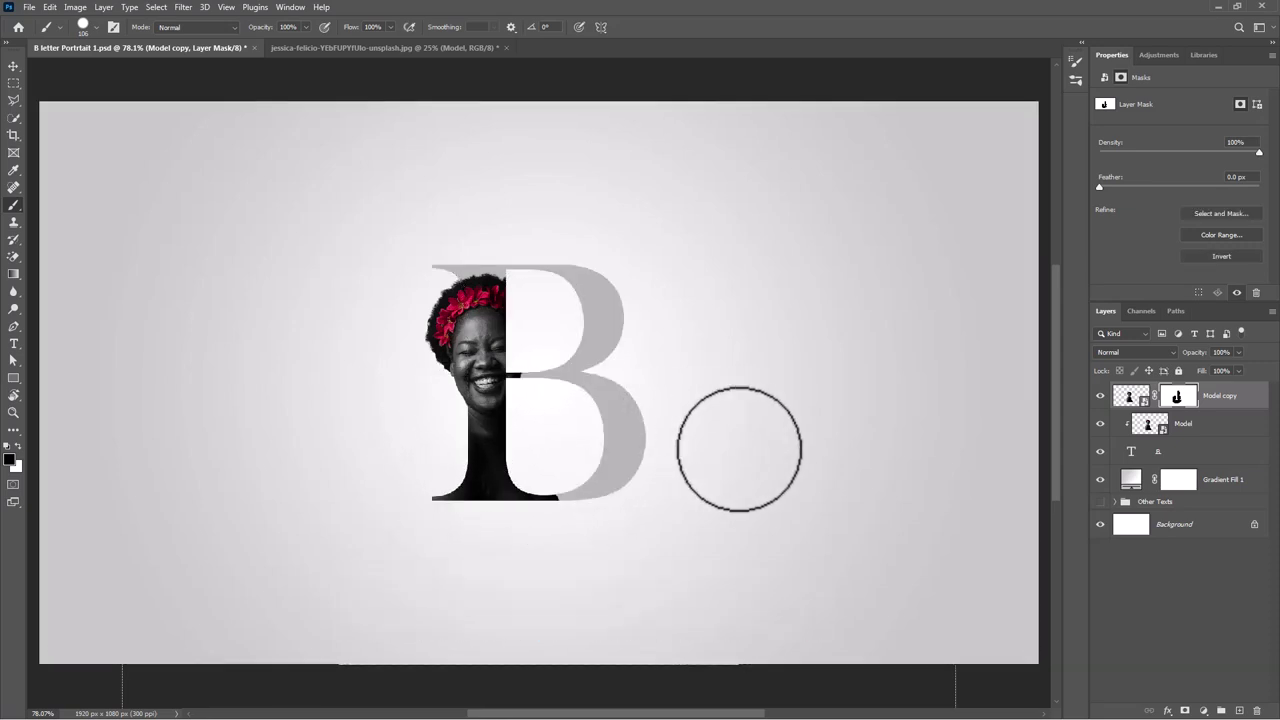
Add a 3 px white outside stroke and a 31% soft drop shadow to the B layer.
key(ctrl+2)
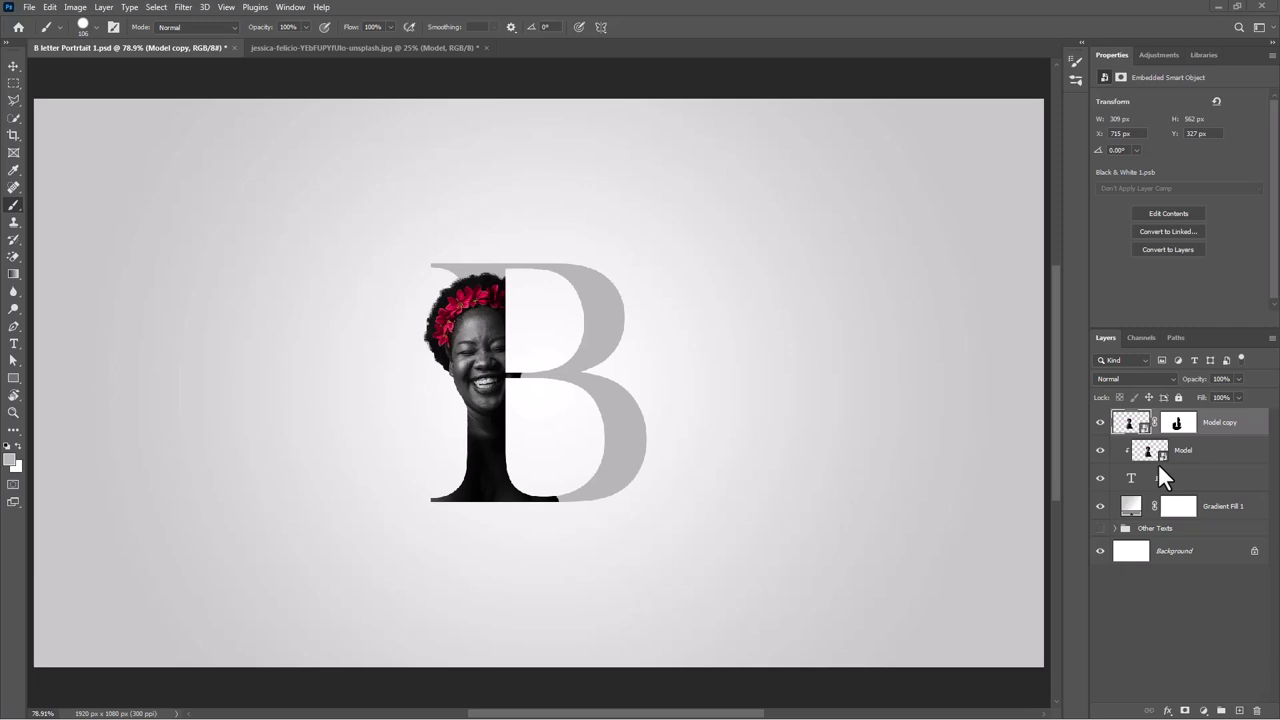
click(1208, 484)
right_click(1208, 484)
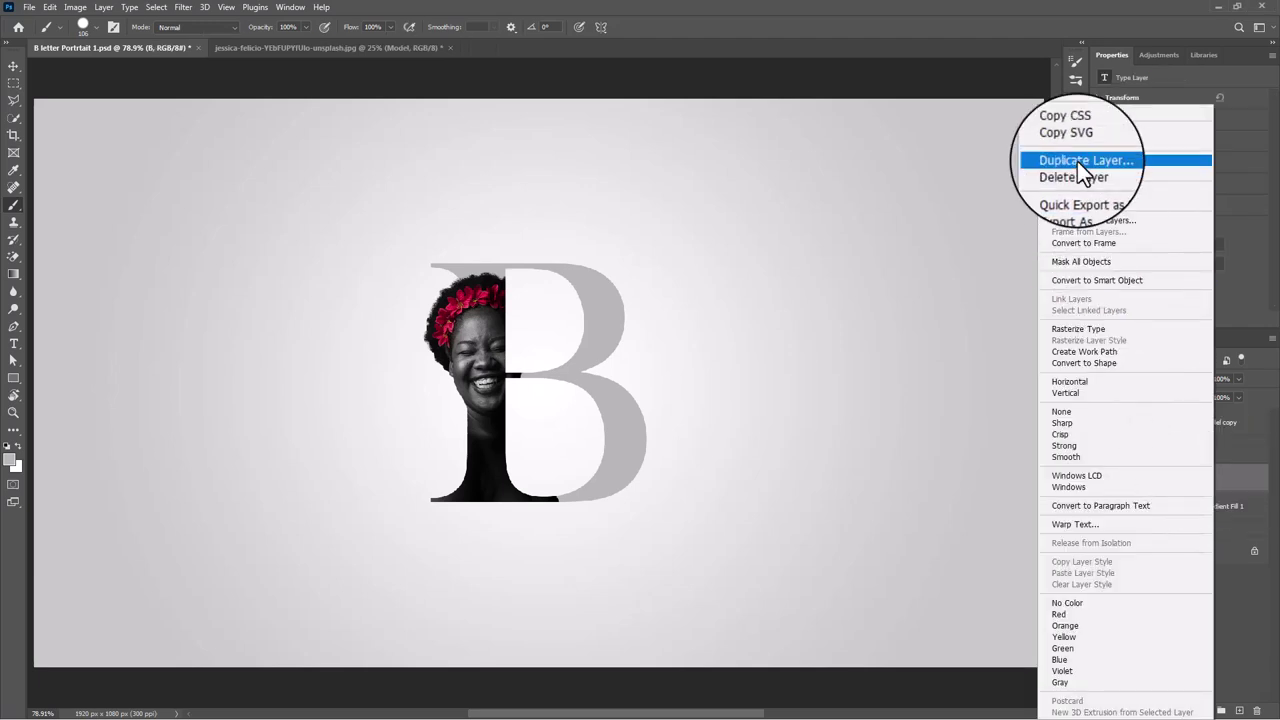
click(1071, 109)
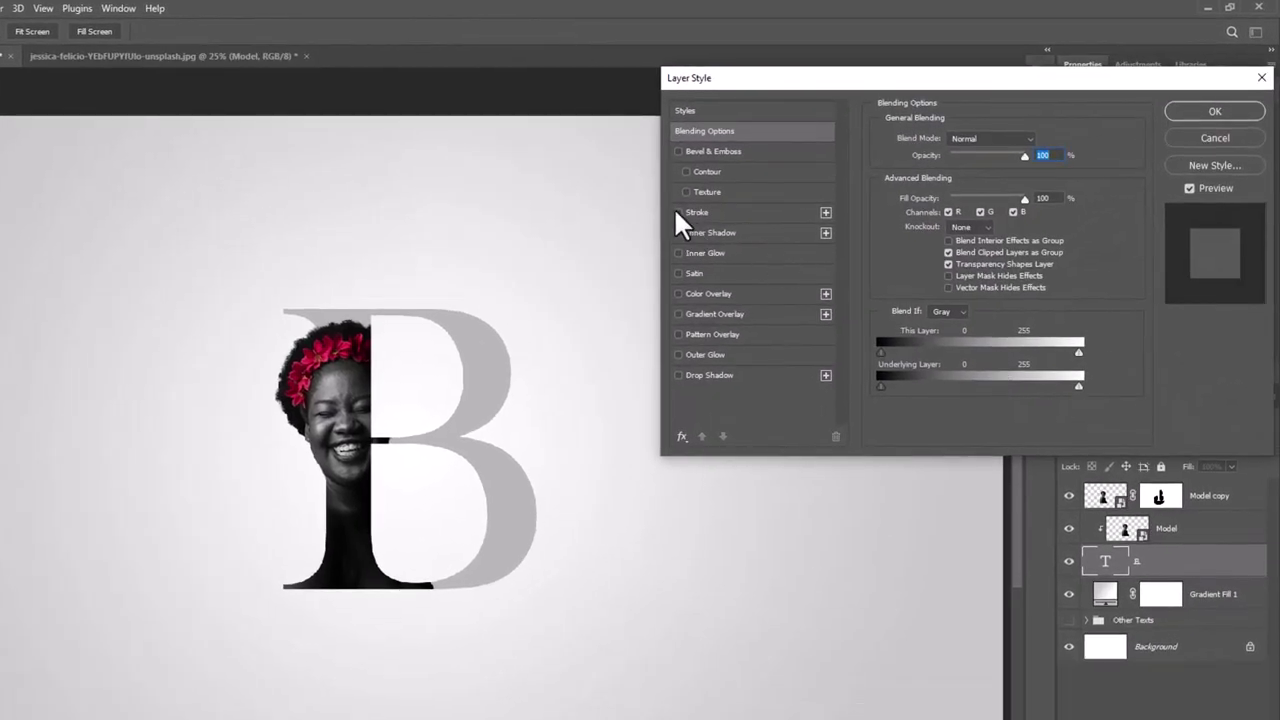
click(687, 212)
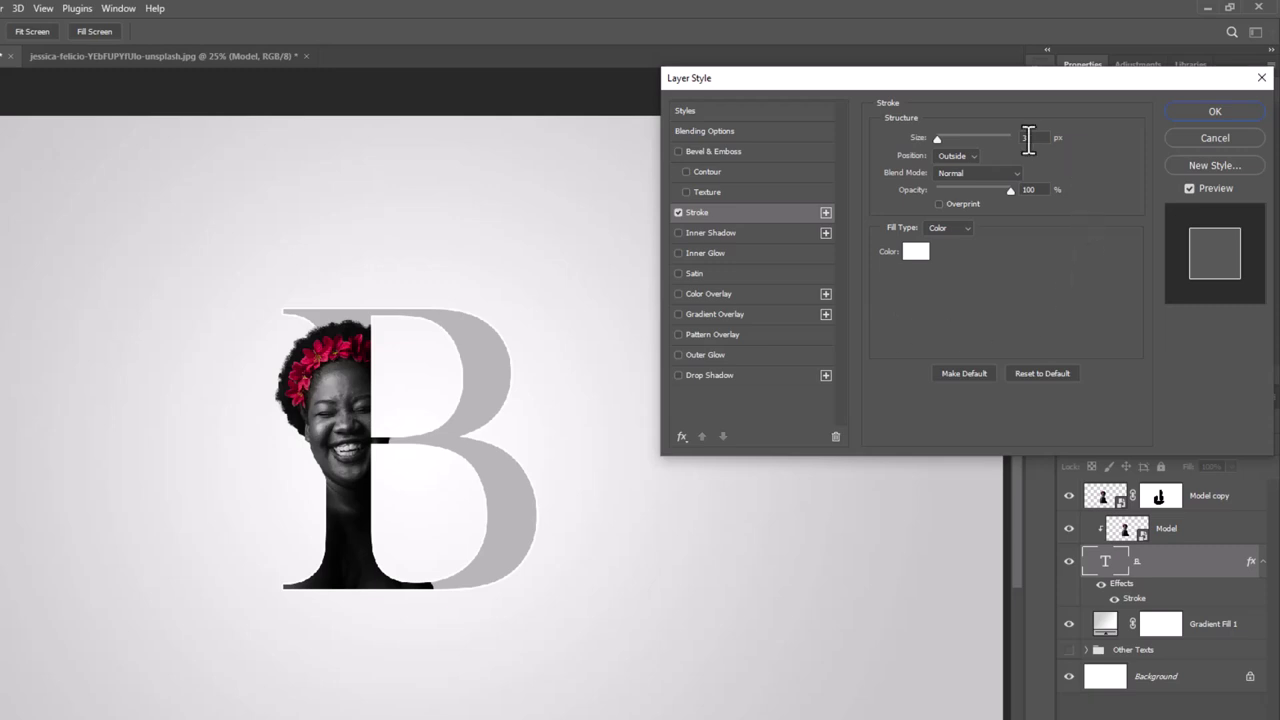
click(702, 379)
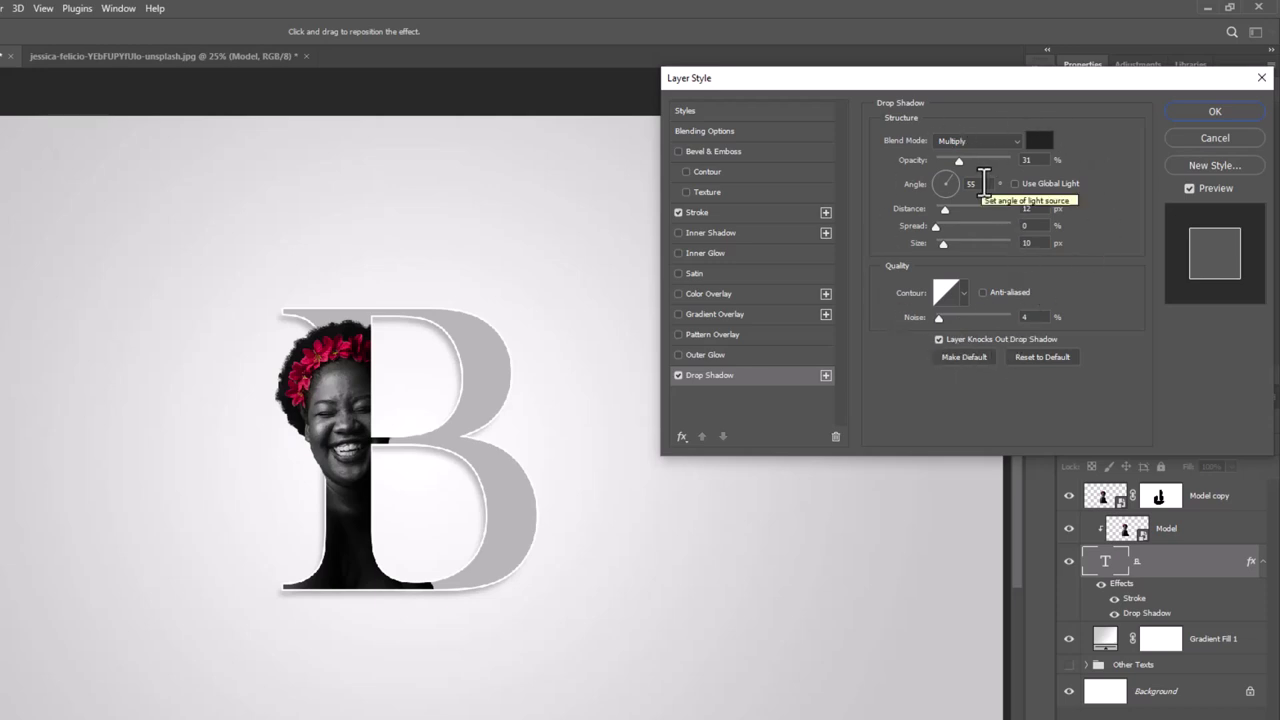
click(1208, 111)
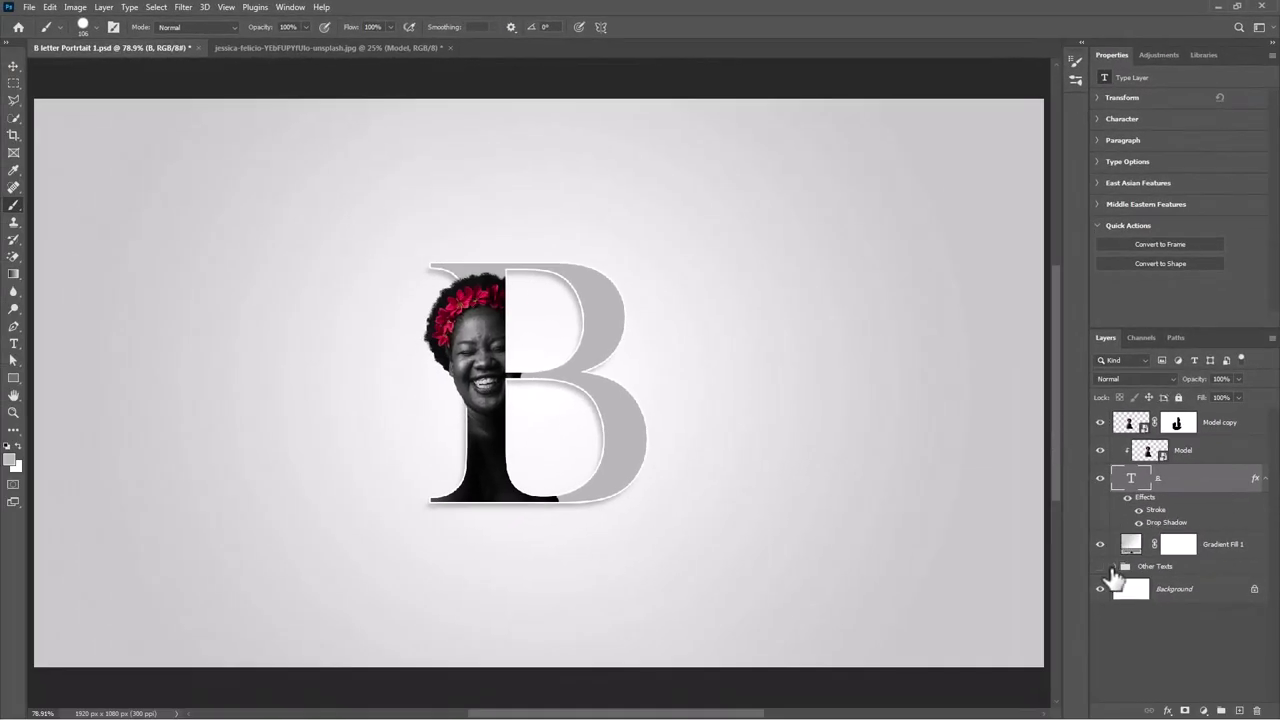
Move the Other Texts group to the top and show its LETTER and PORTRAIT captions.
drag(1160, 570, 1158, 412)
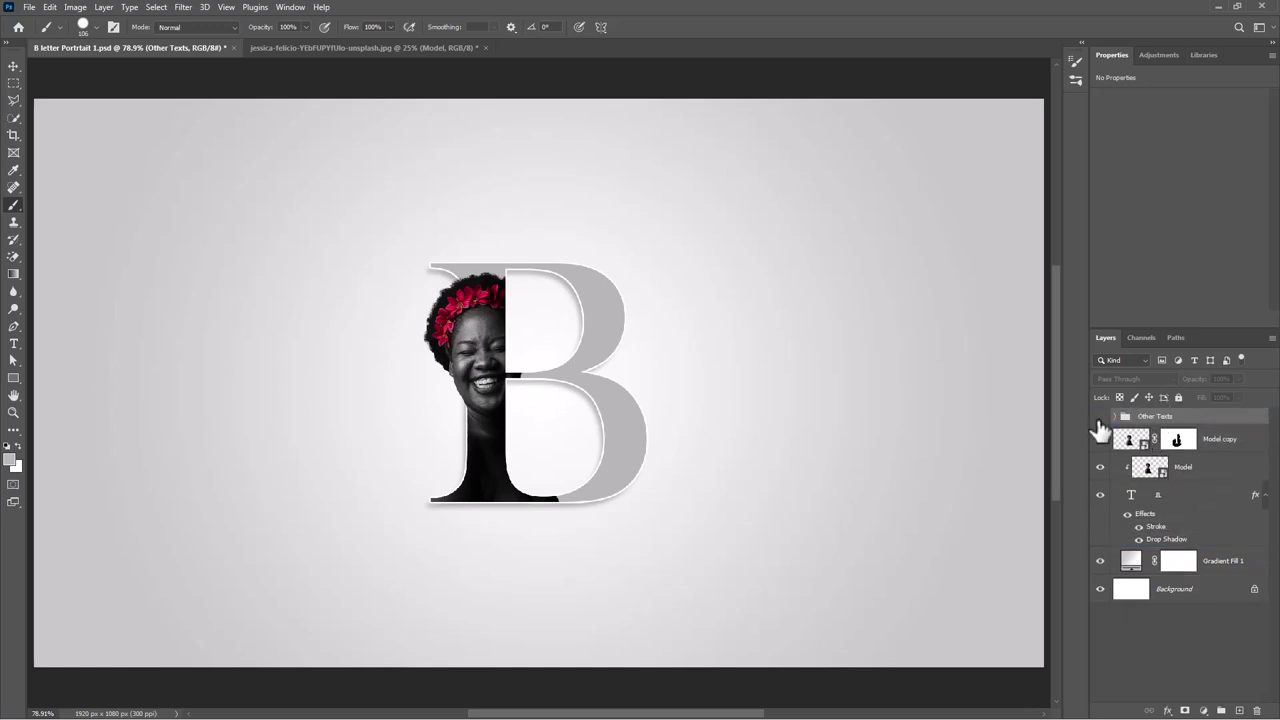
click(1100, 417)
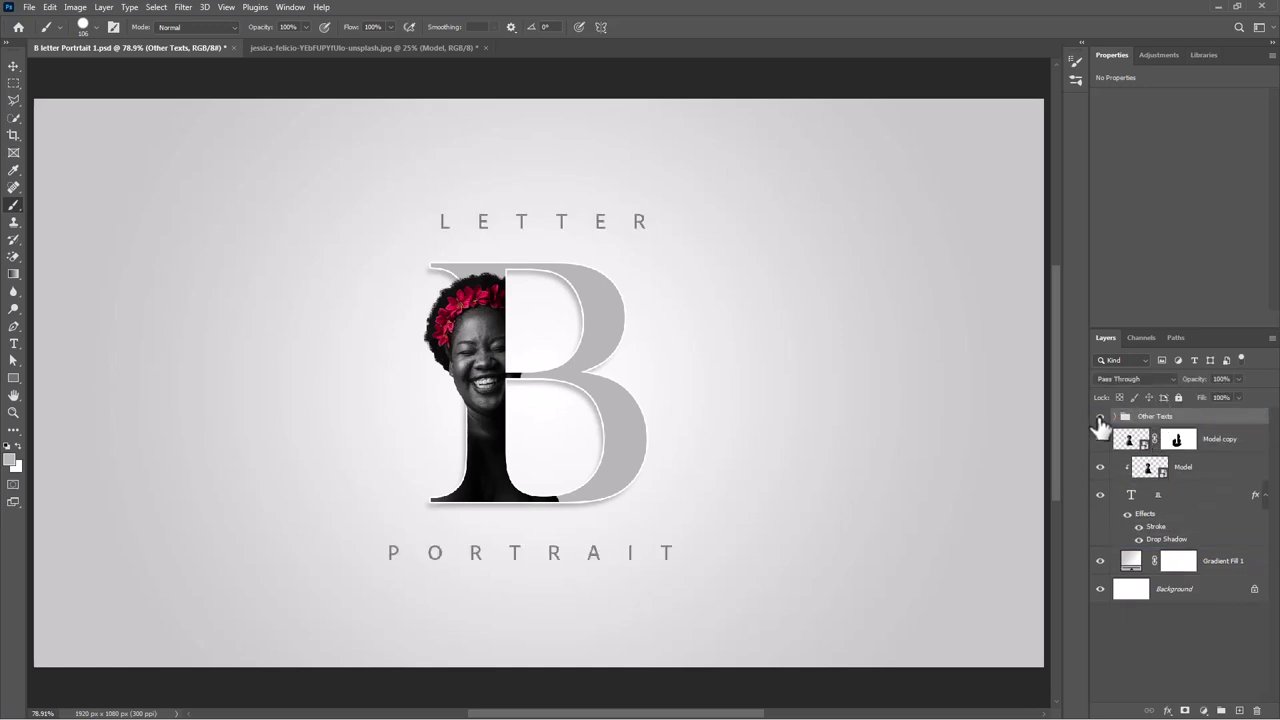